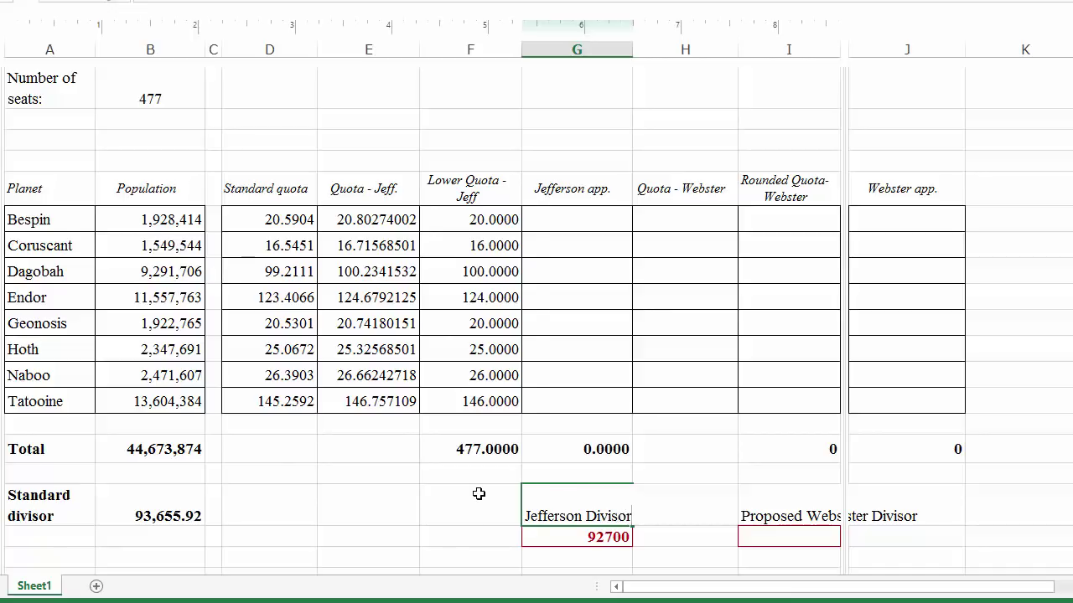
left_click(478, 494)
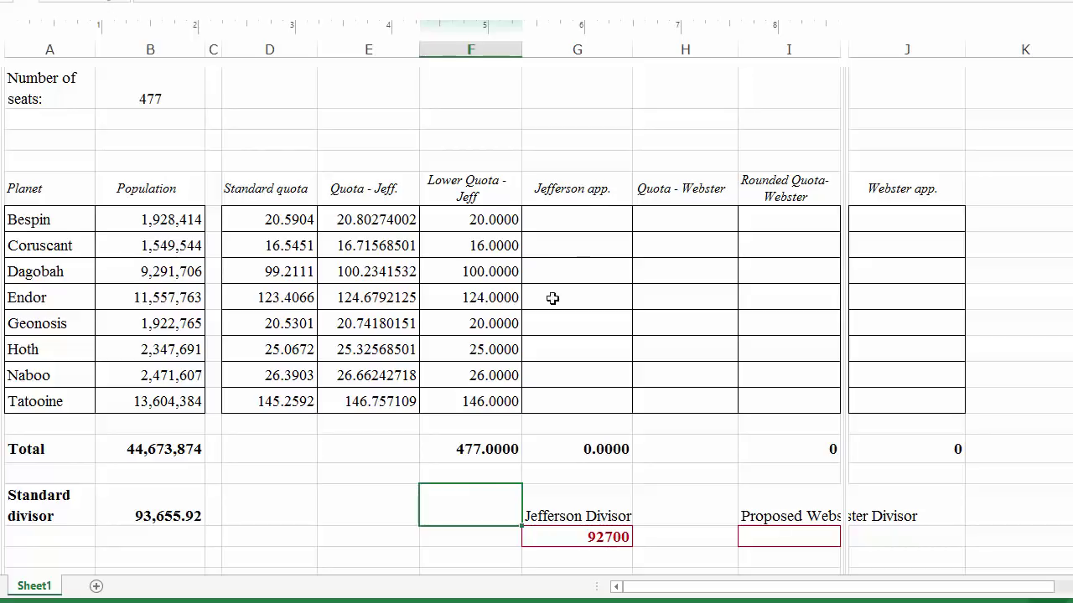
left_click(604, 220)
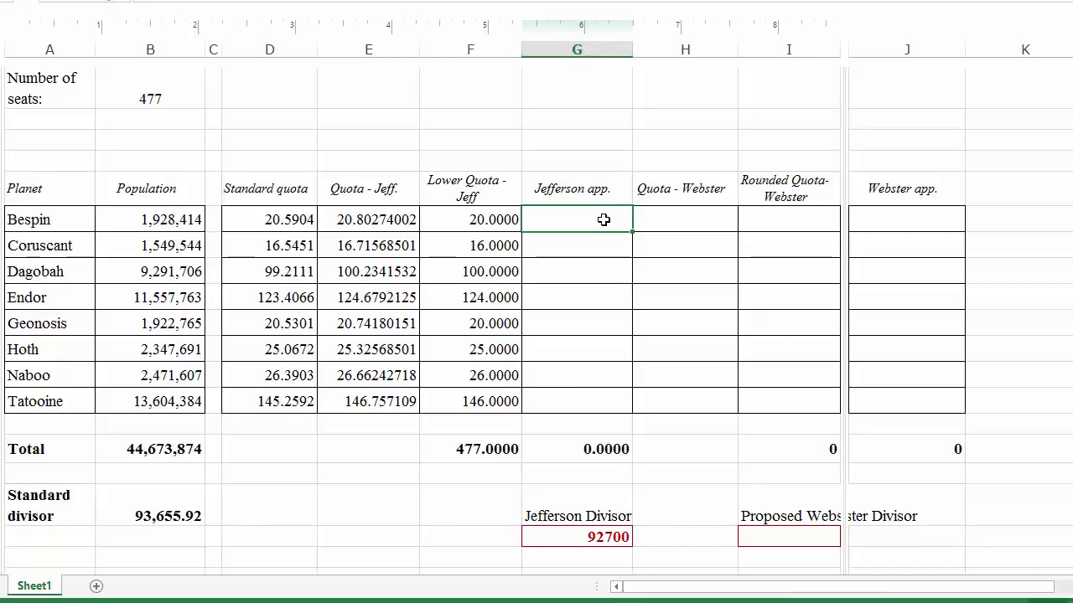
Step: Enter Jefferson apportionments of 20, 16 and 100 for Bespin, Coruscant and Dagobah
left_click(502, 228)
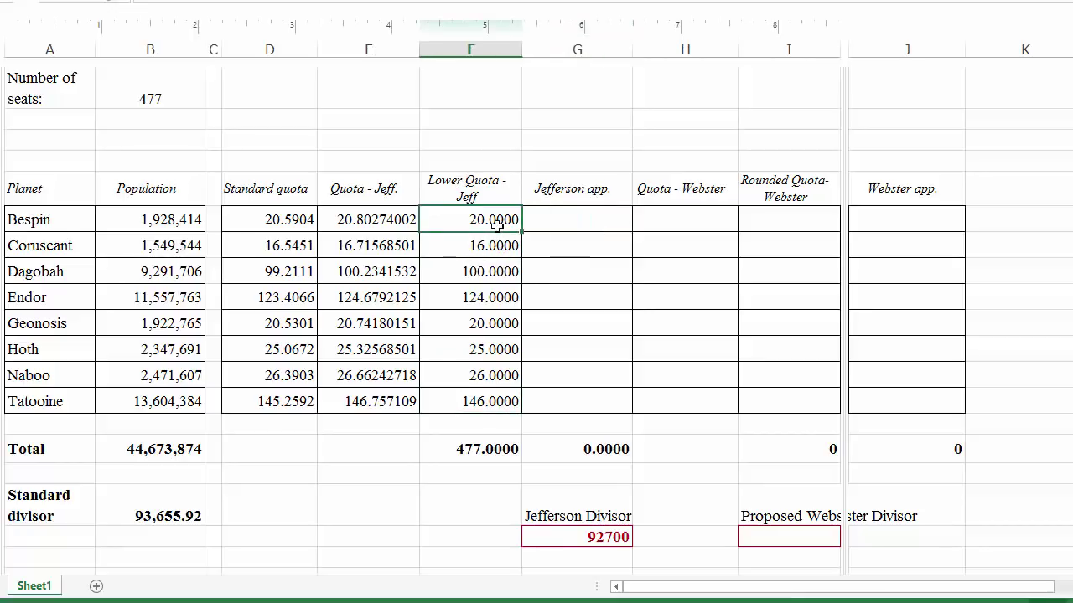
left_click(578, 226)
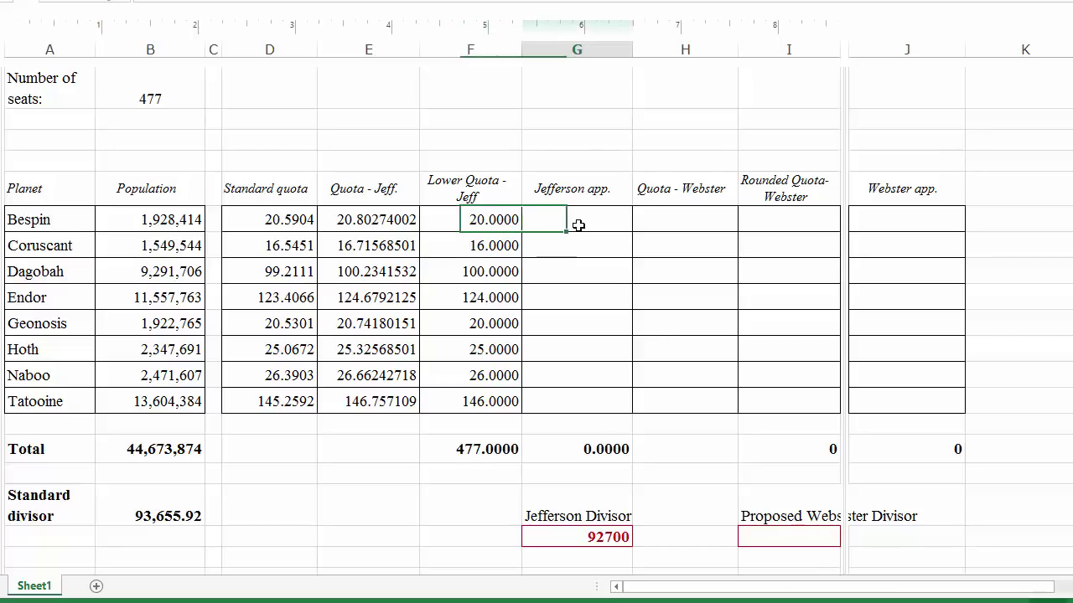
type("20")
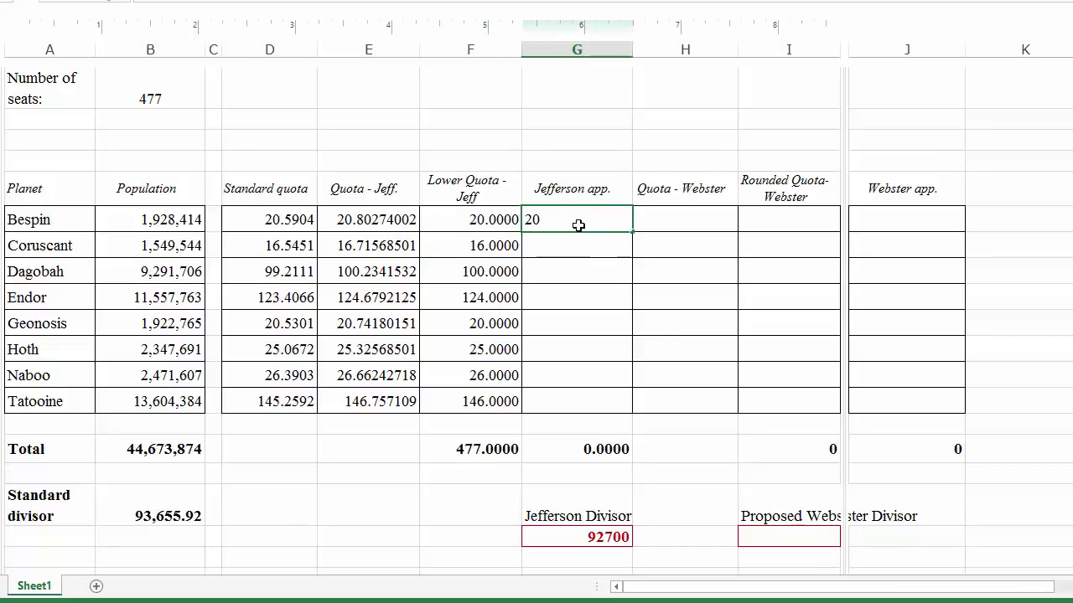
key("ctrl+Down")
key("ctrl+Up")
left_click(595, 246)
type("16")
left_click(596, 272)
type("100")
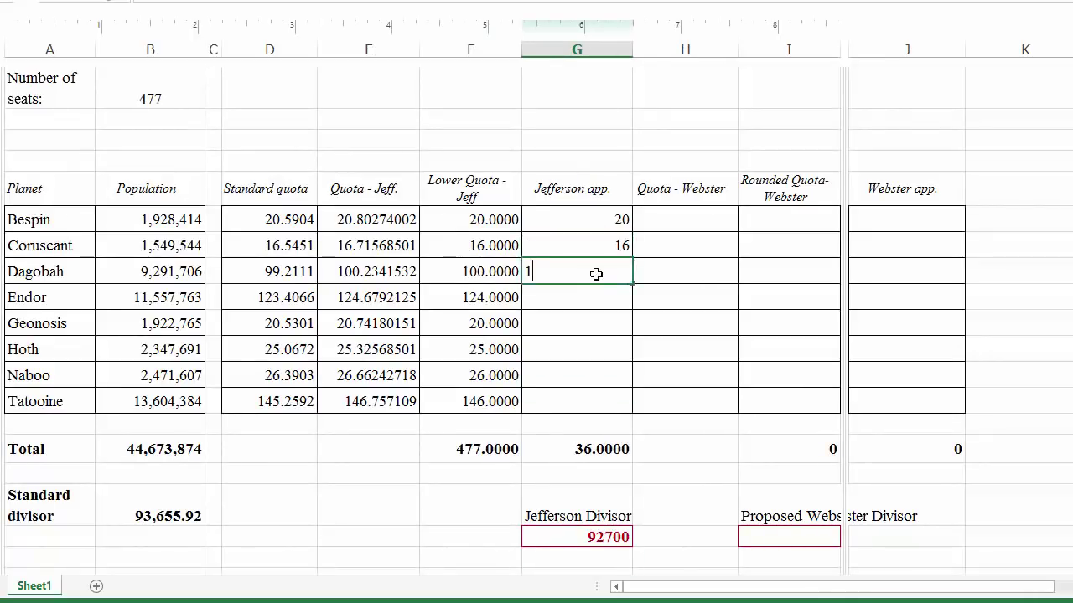
left_click(600, 299)
Step: Enter Jefferson seats 124, 20, 25, 26 and 146 for Endor through Tatooine
type("124")
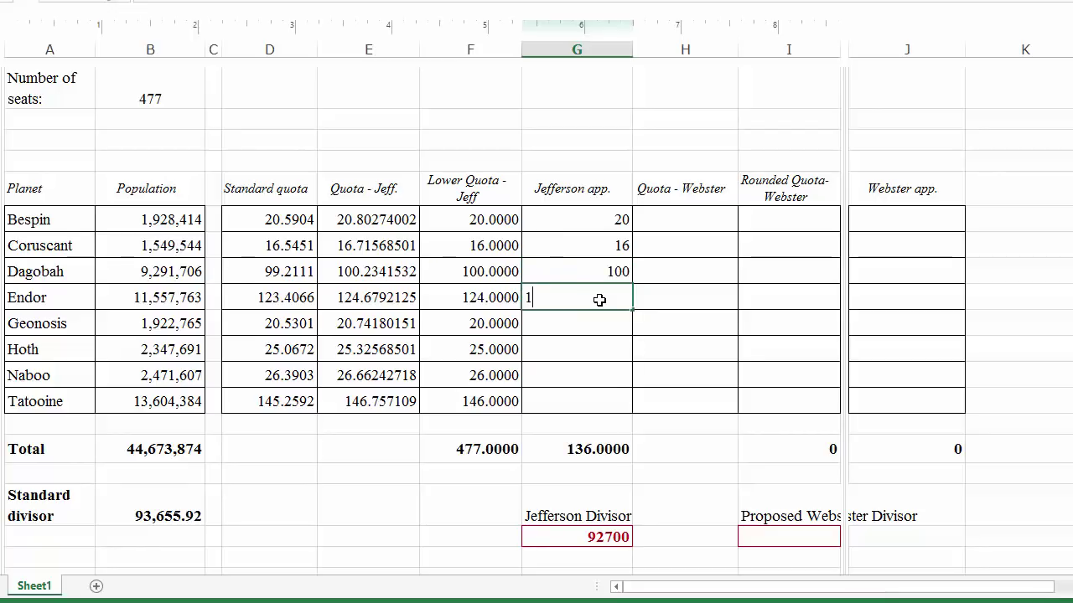
left_click(619, 321)
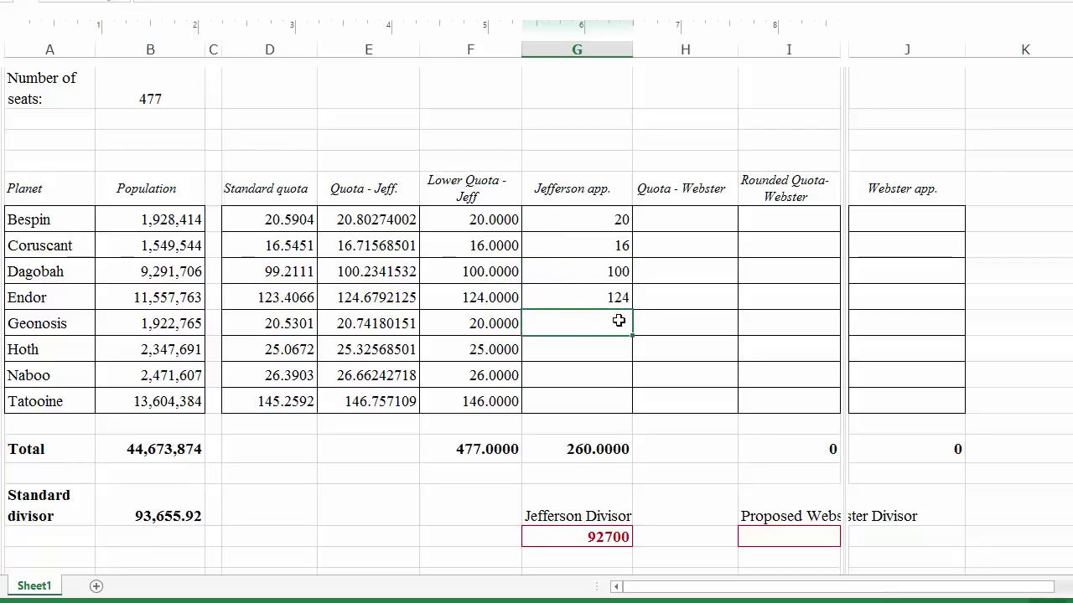
type("20")
left_click(618, 346)
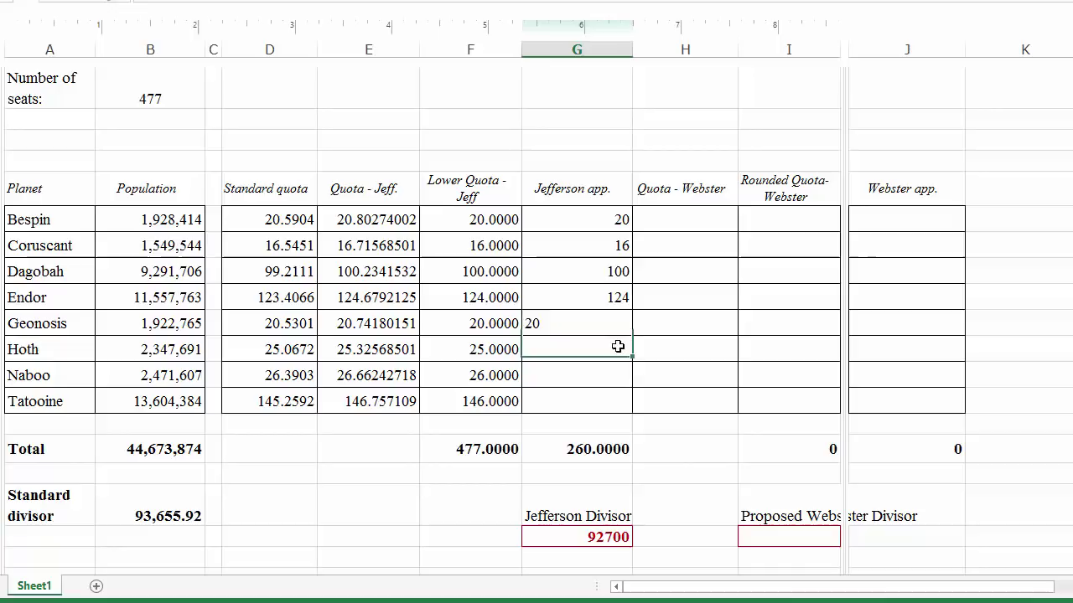
type("25")
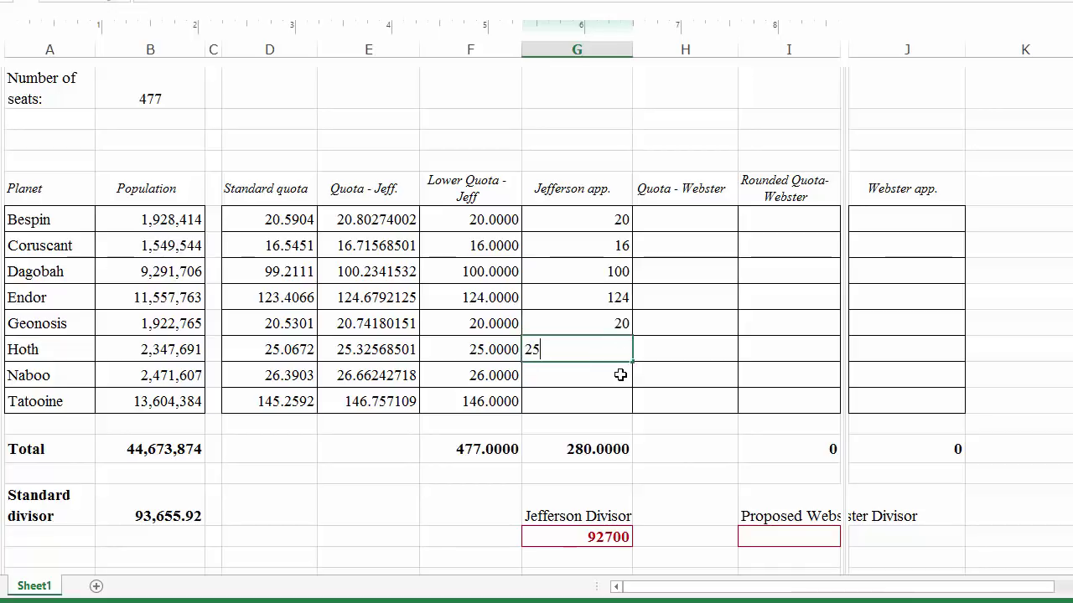
left_click(619, 378)
type("26")
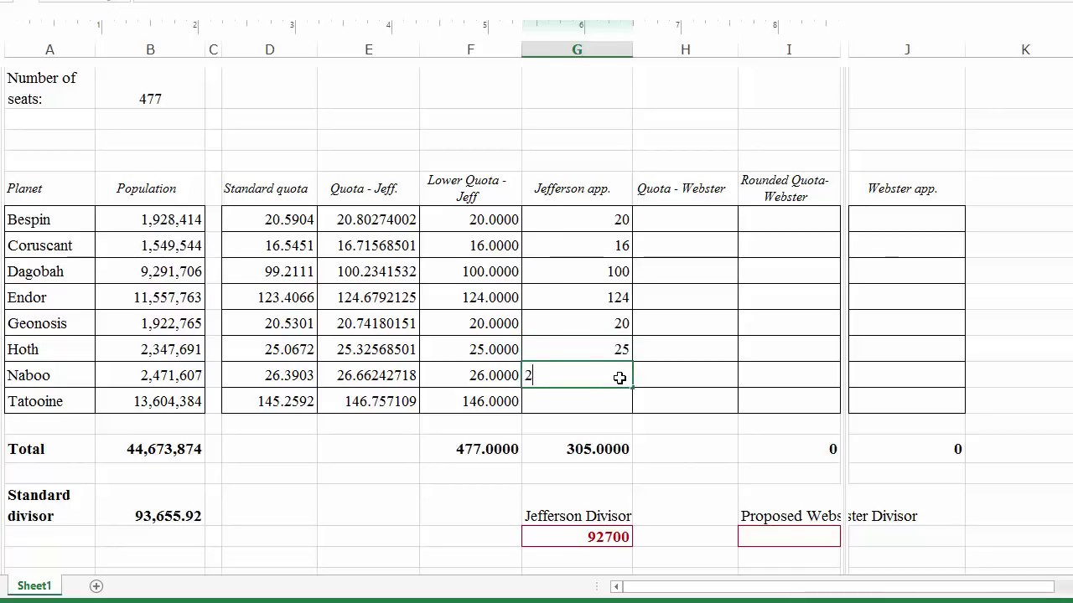
left_click(615, 404)
type("146")
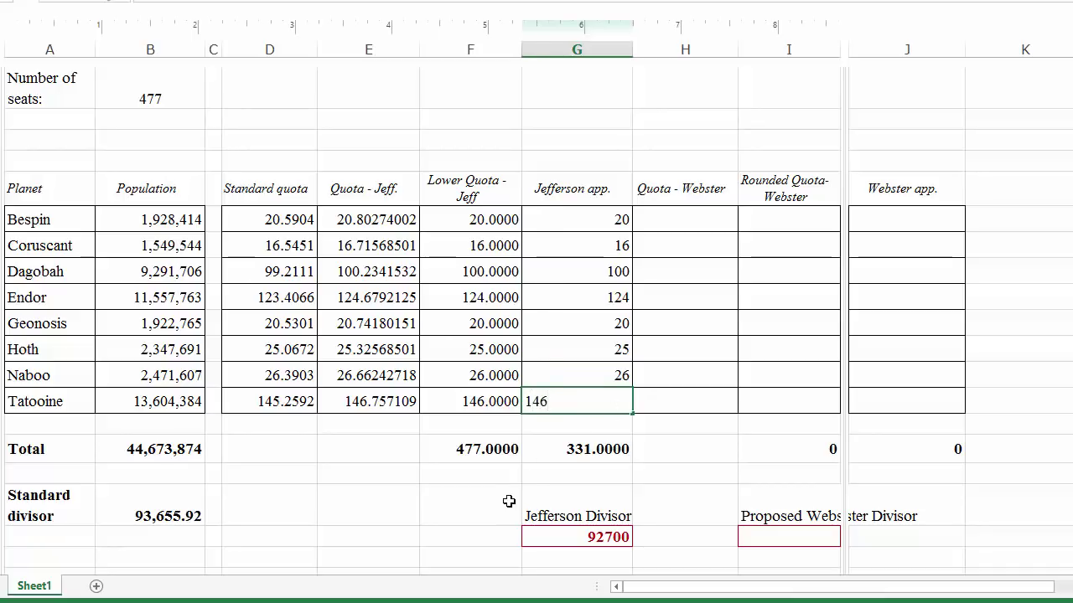
left_click(509, 501)
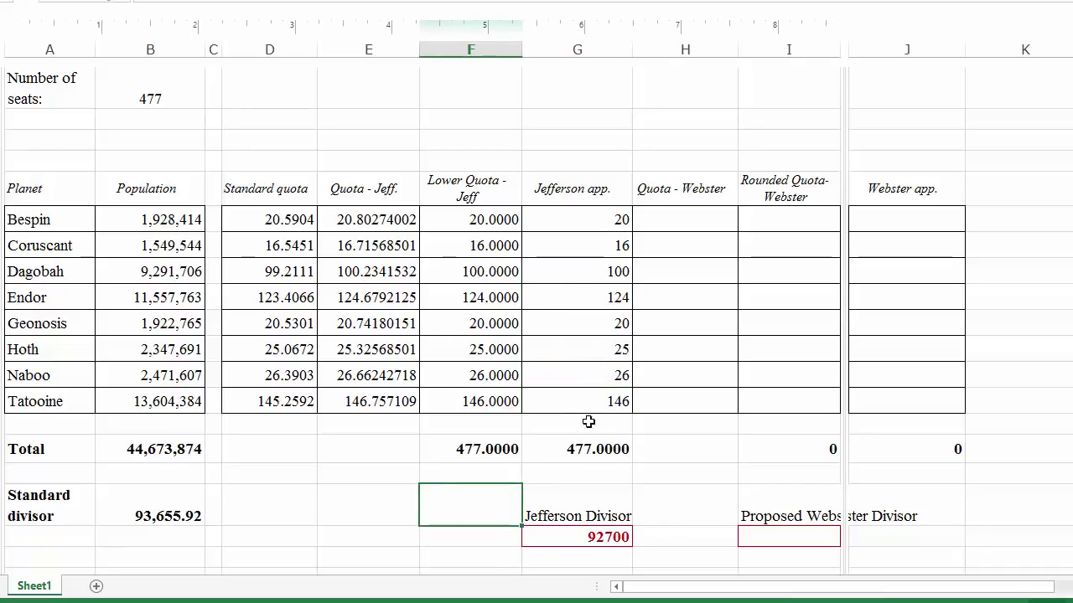
left_click(697, 450)
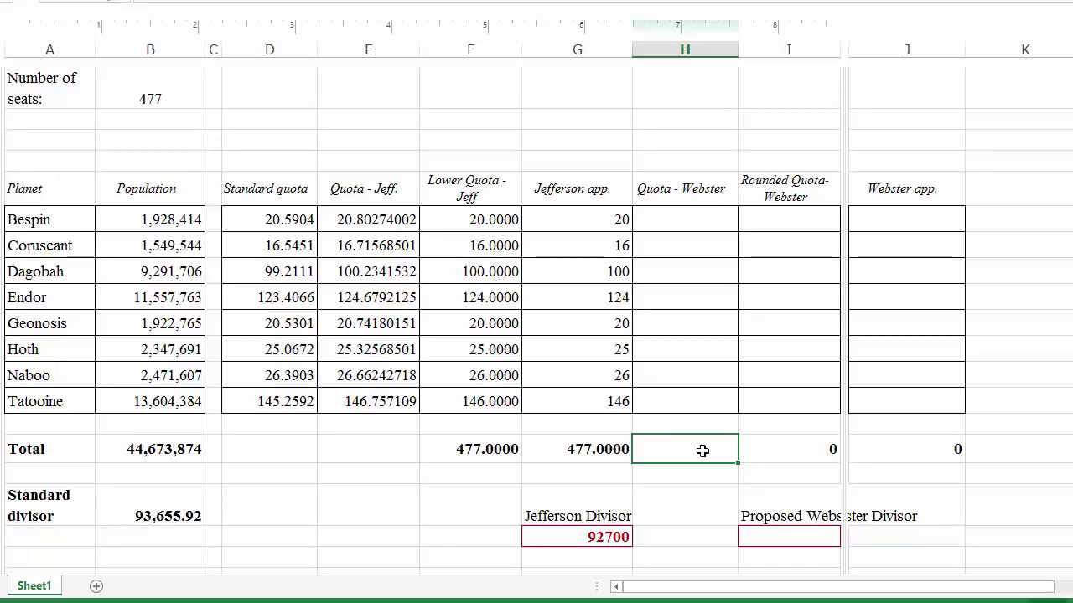
scroll(702, 451, "down", 1)
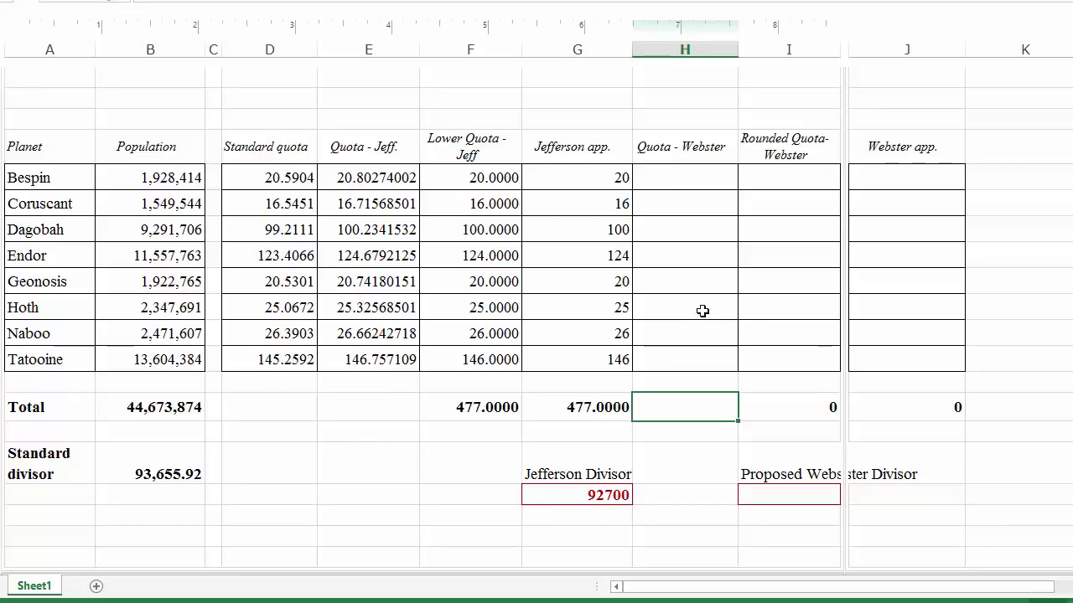
left_click(790, 178)
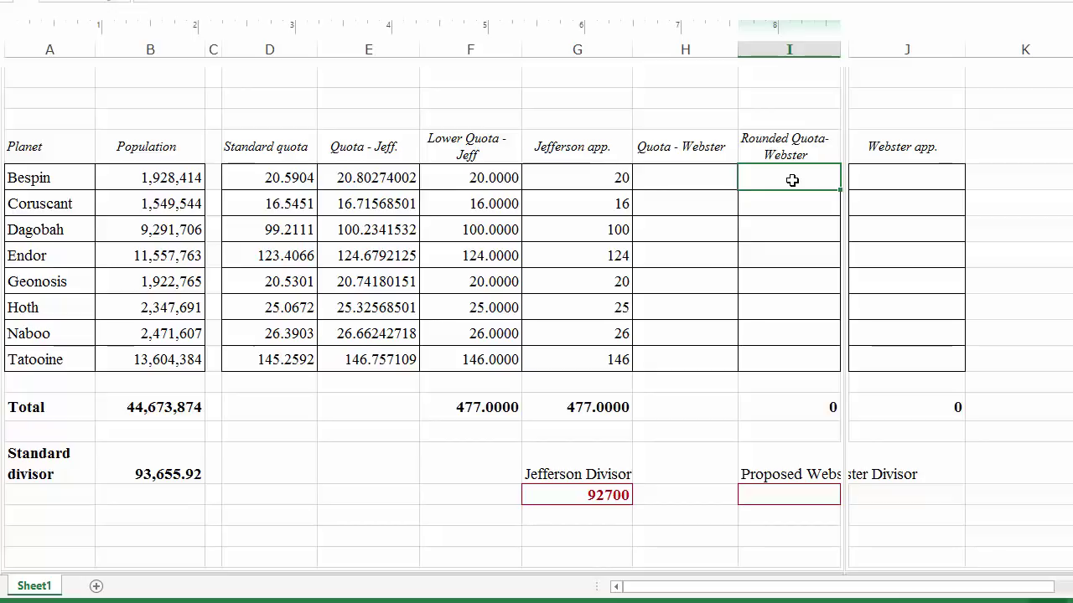
left_click(290, 178)
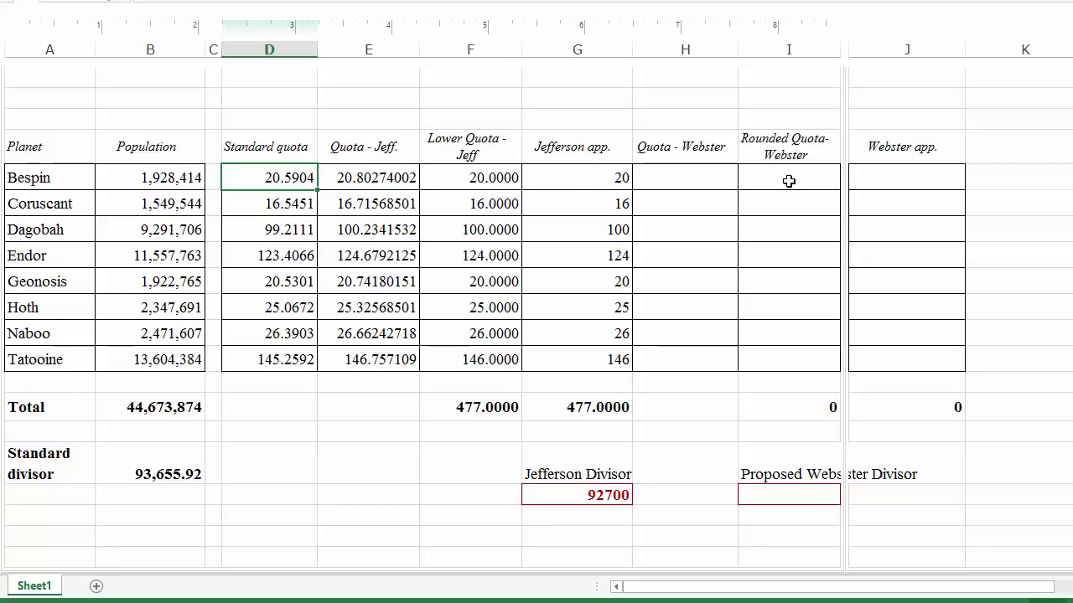
Step: Enter rounded Webster quotas 21, 17 and 99 for Bespin, Coruscant and Dagobah
left_click(789, 181)
type("21")
left_click(299, 209)
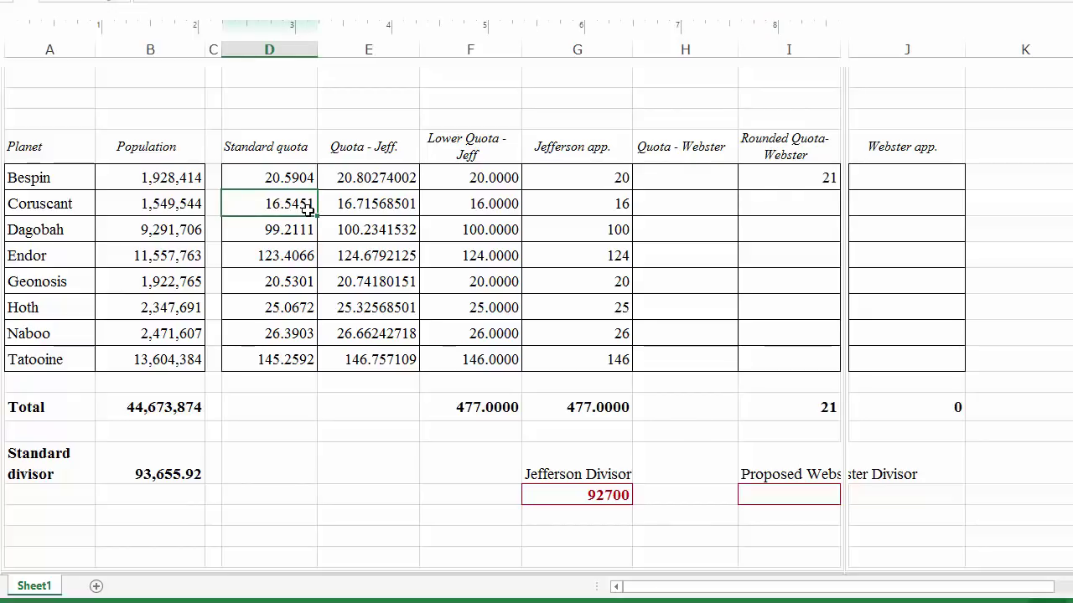
left_click(822, 211)
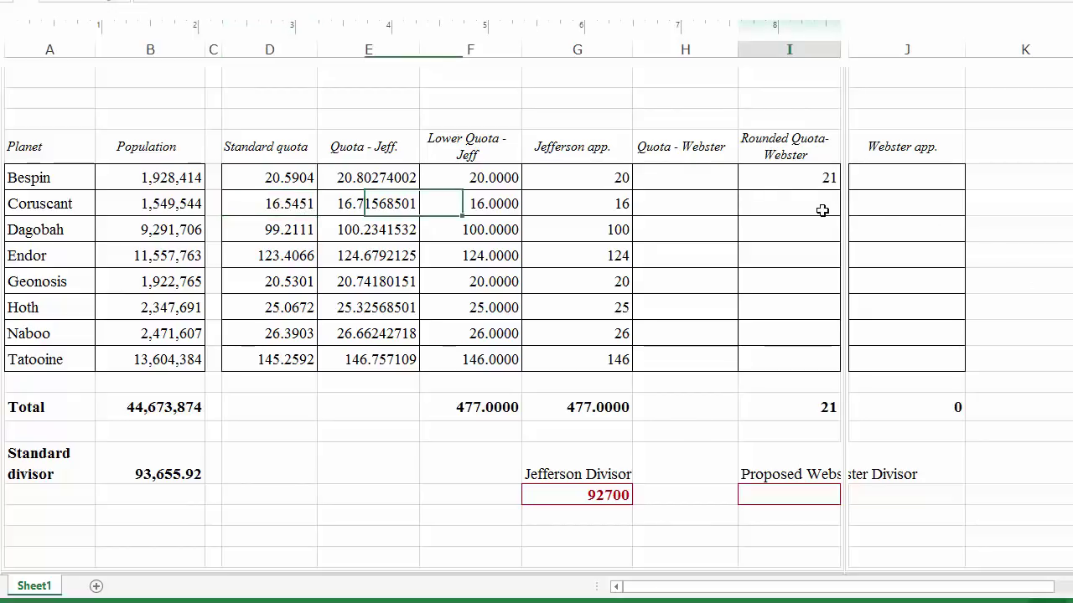
type("17")
key("Return")
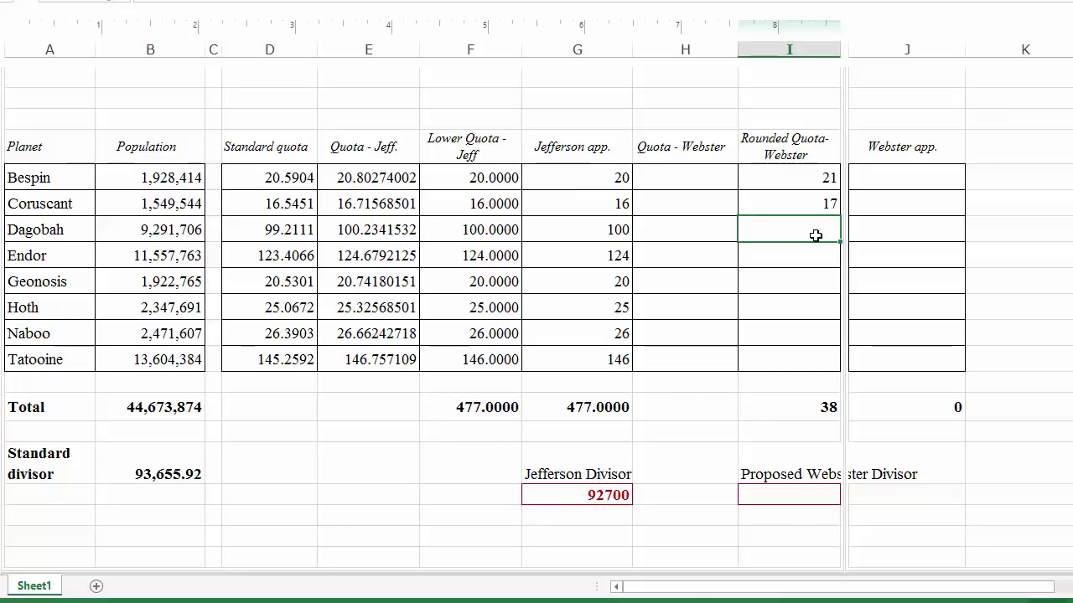
type("99")
key("Return")
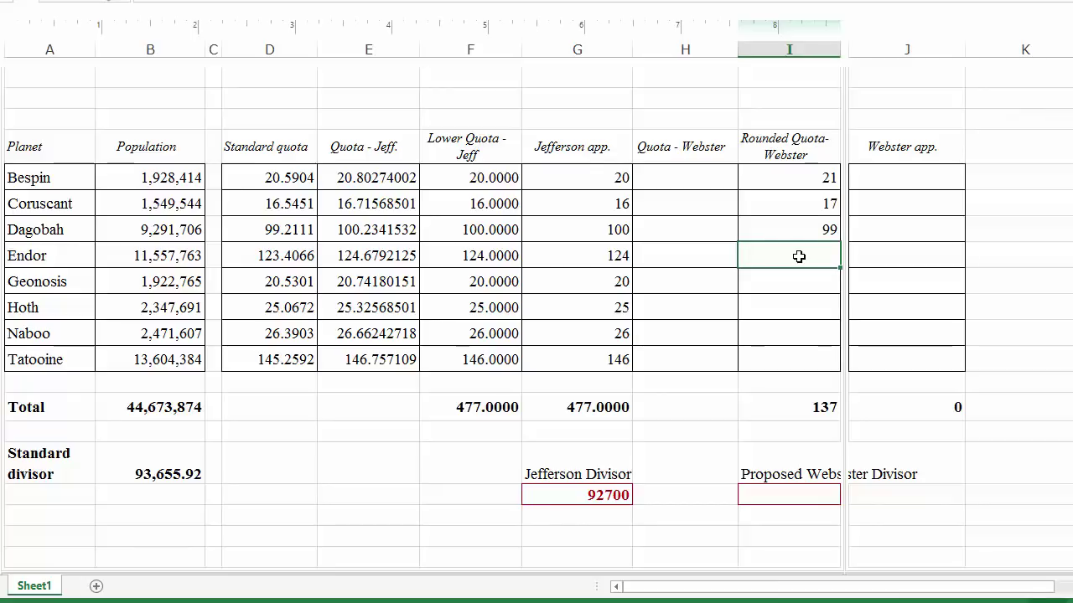
Step: Enter rounded Webster quotas 123, 21, 25, 26 and 145 for Endor through Tatooine
type("123")
left_click(804, 284)
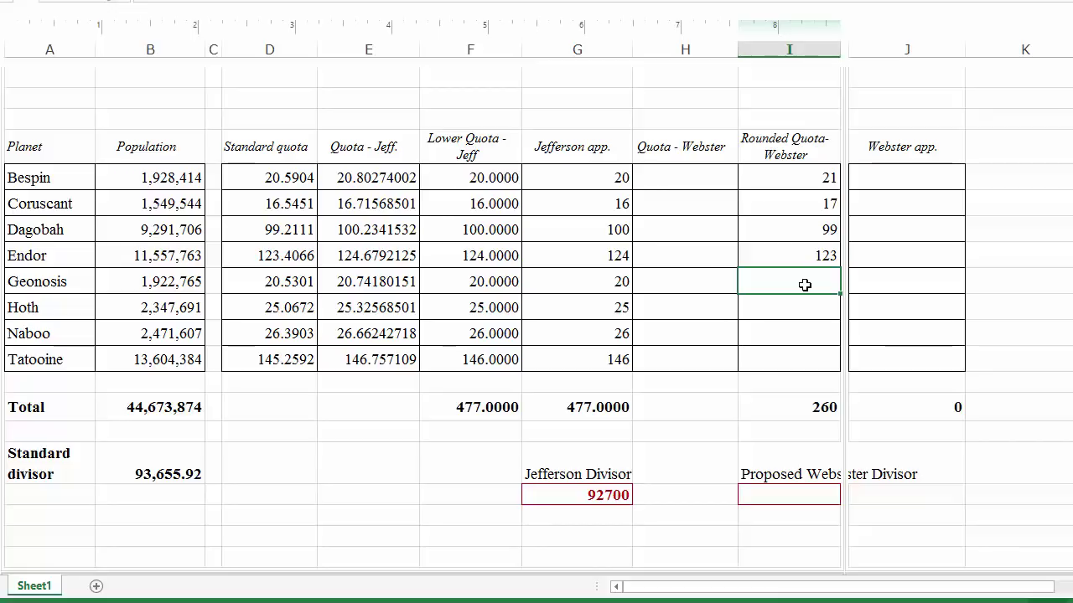
type("21")
left_click(812, 310)
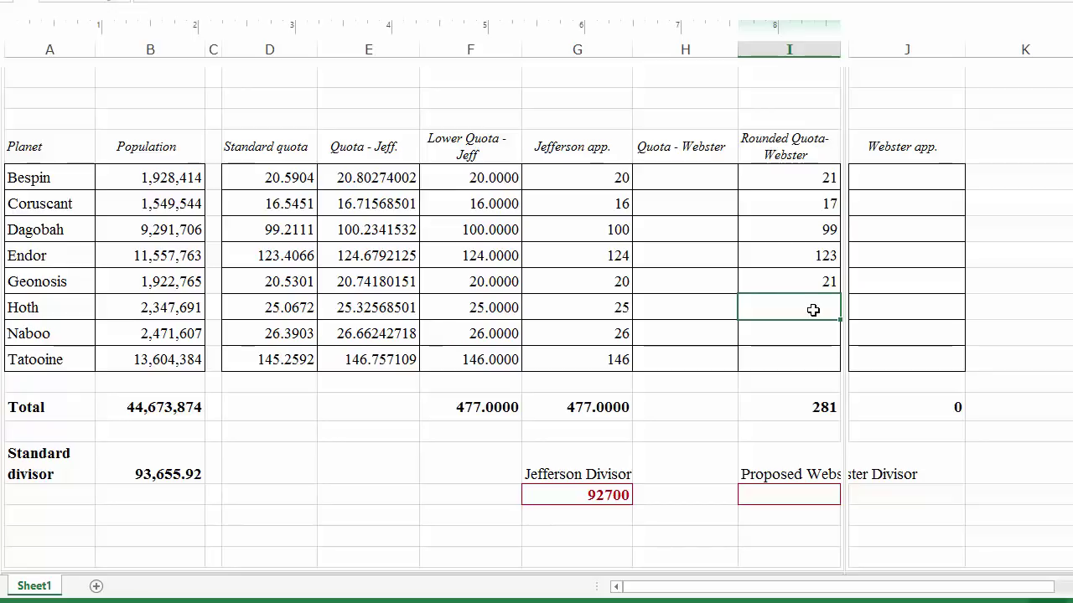
type("25")
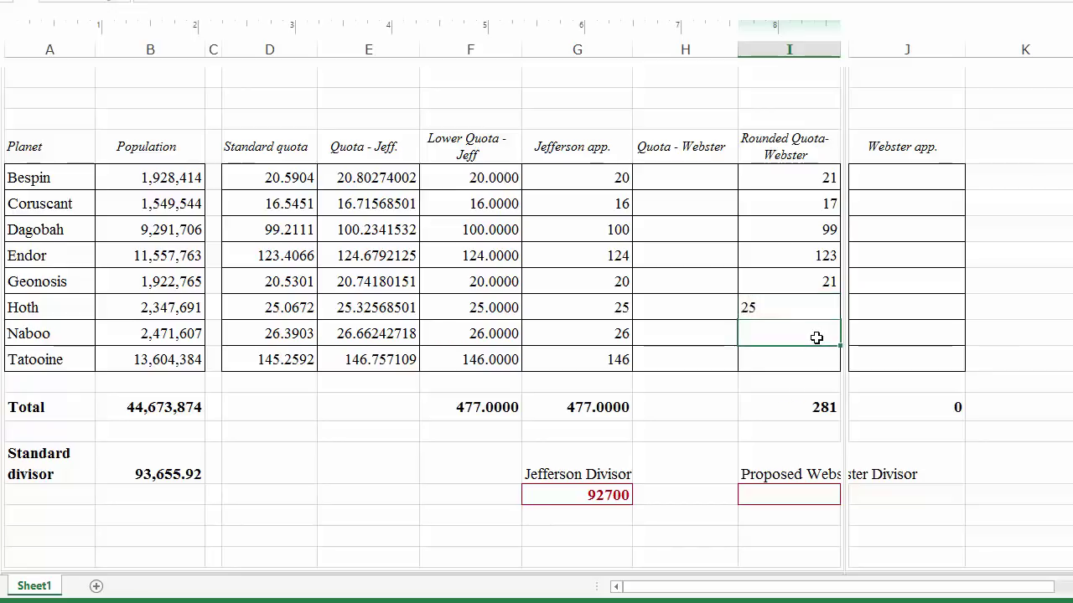
left_click(816, 337)
type("26")
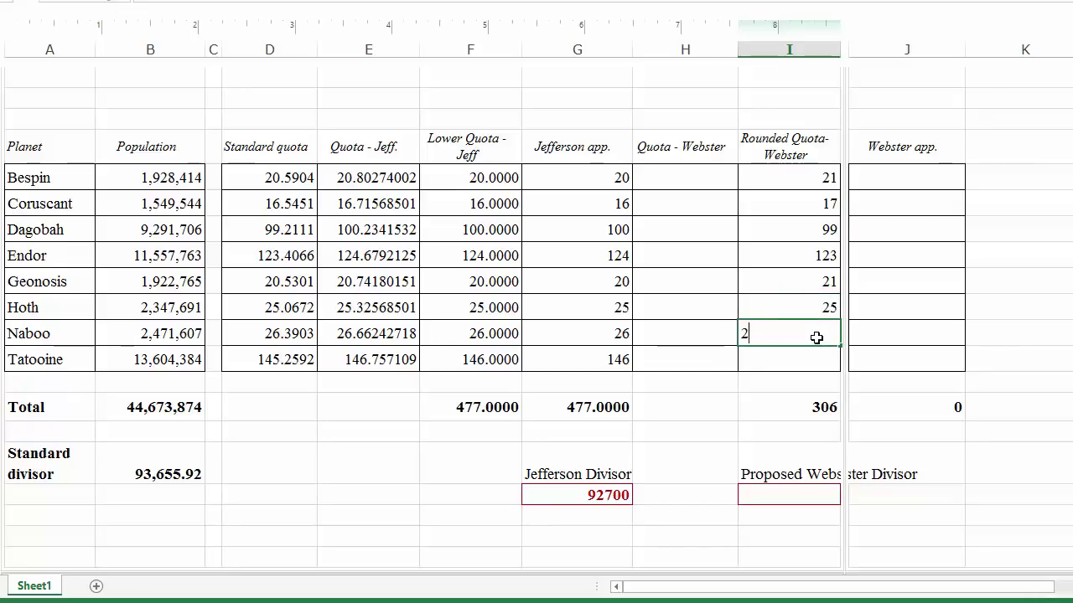
left_click(814, 361)
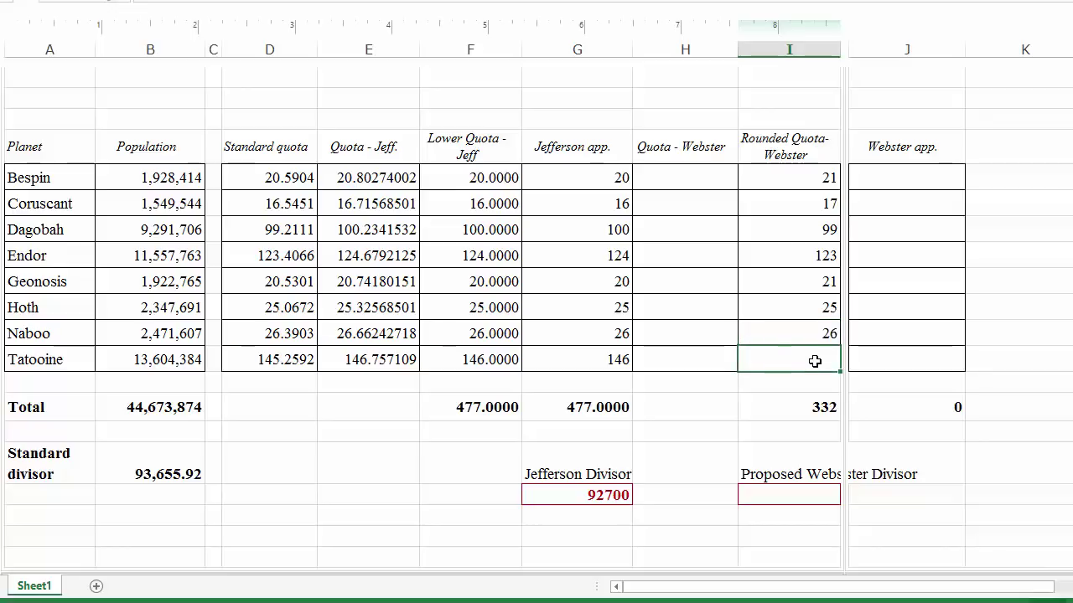
type("145")
left_click(712, 429)
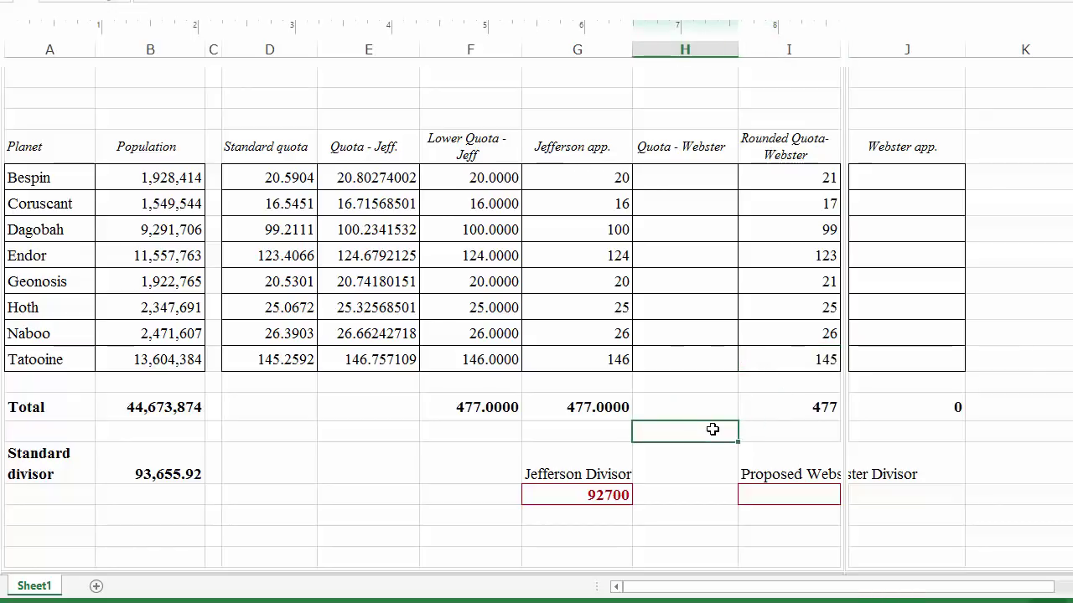
left_click(777, 411)
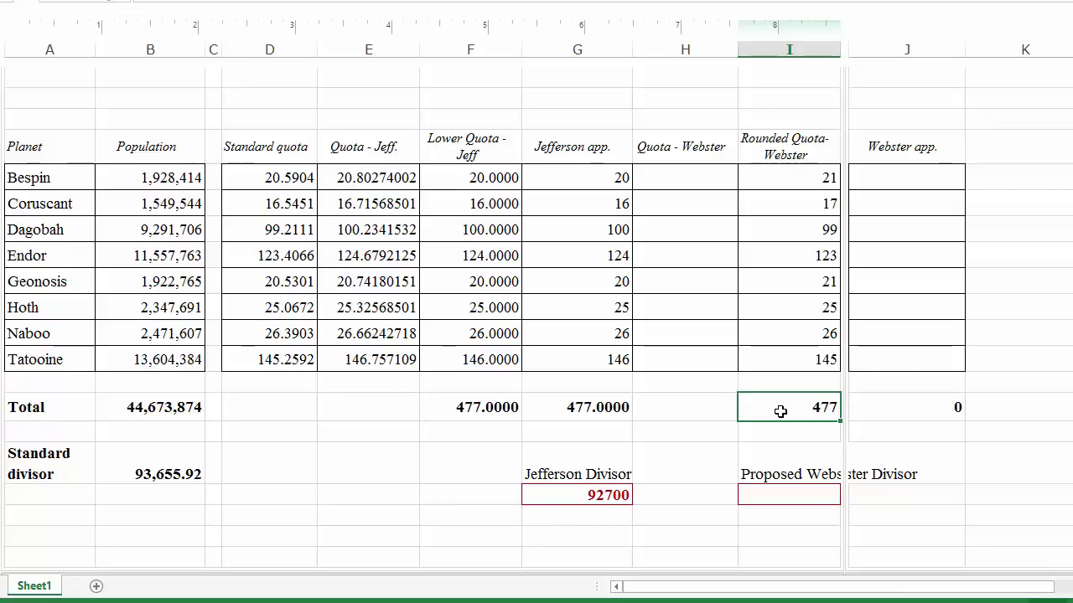
scroll(536, 324, "up", 1)
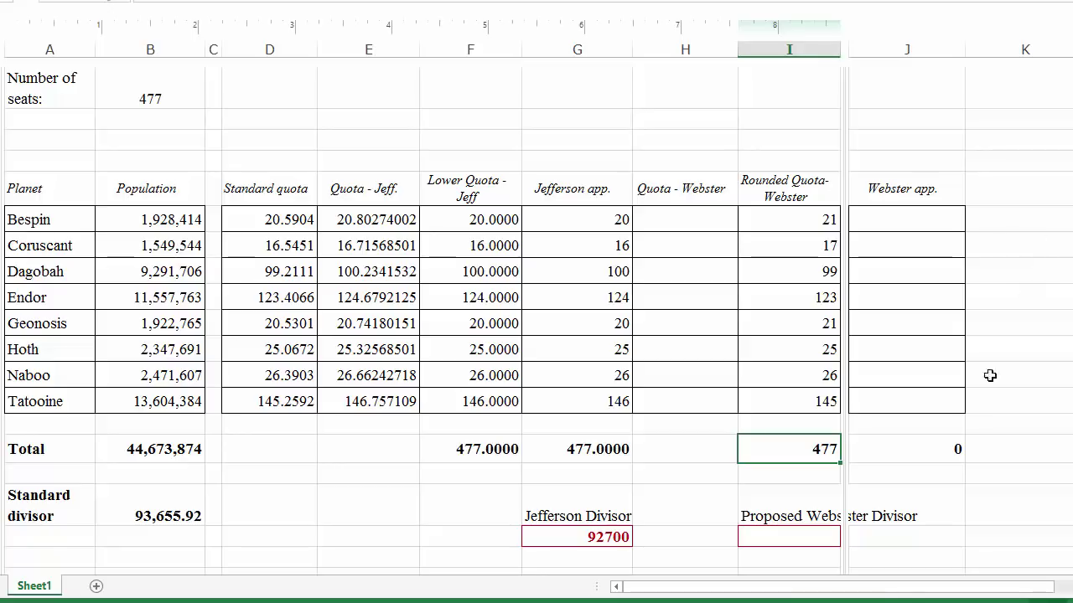
Step: Enter 93655.92 as the proposed Webster divisor
left_click(792, 538)
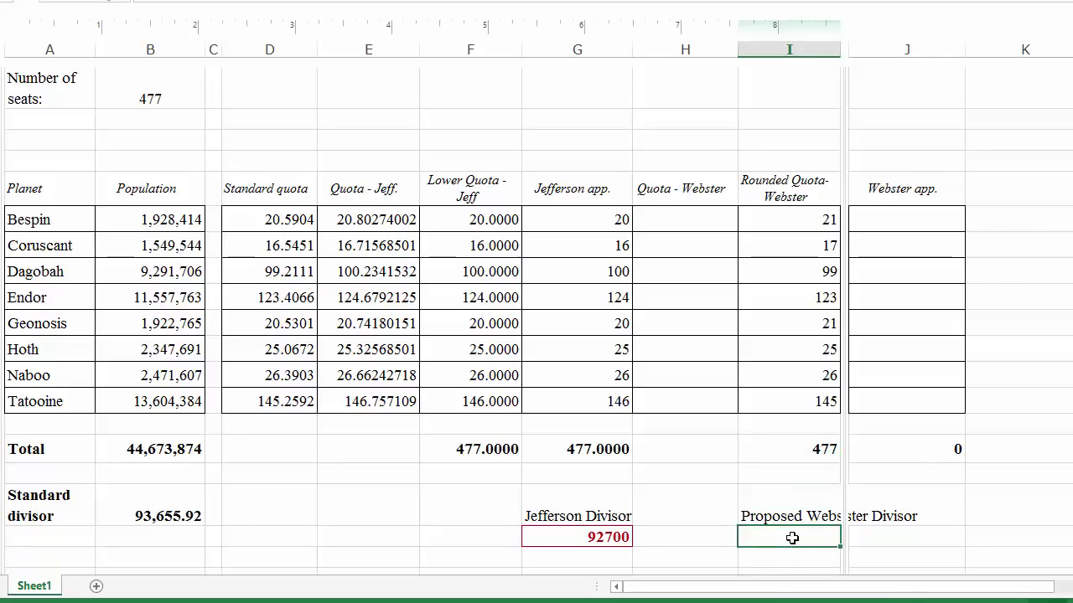
type("93655.92")
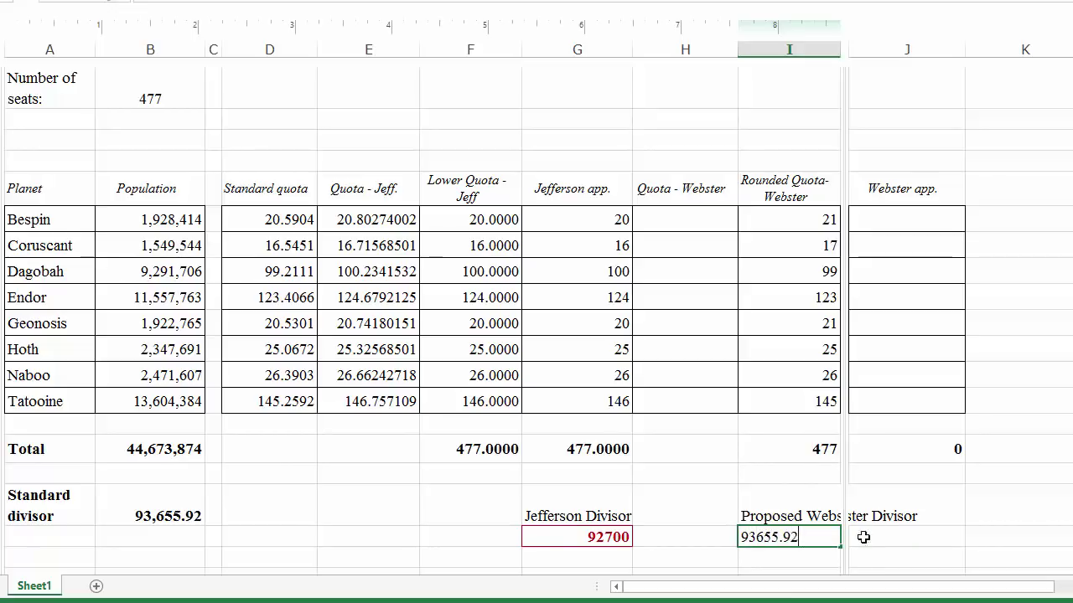
key("ctrl+Return")
Step: Rename the 'Proposed Webster Divisor' label to 'Webster Divisor'
left_click(821, 510)
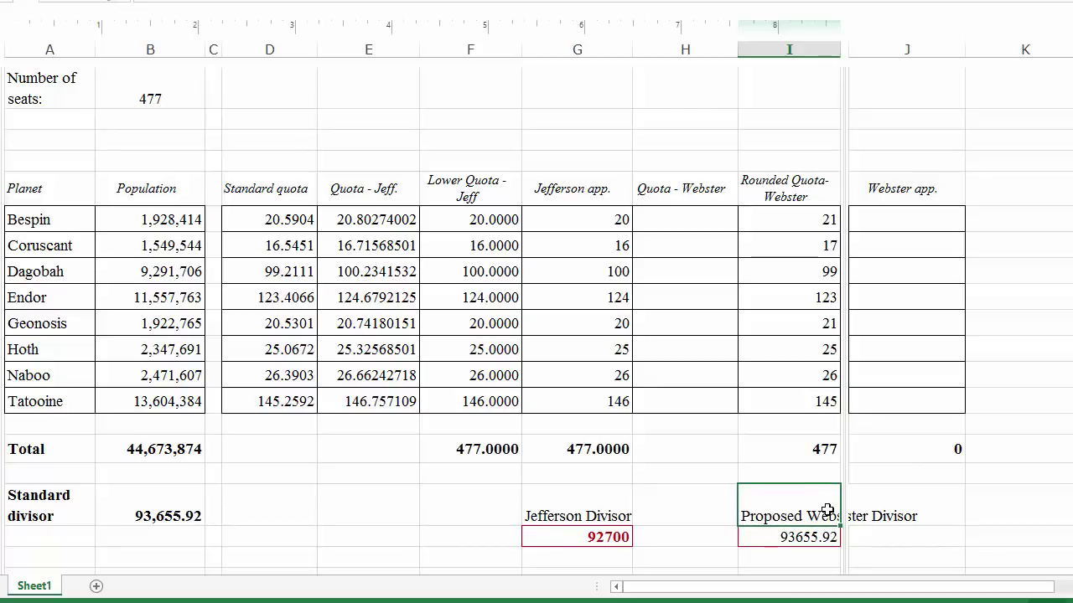
type("Webste")
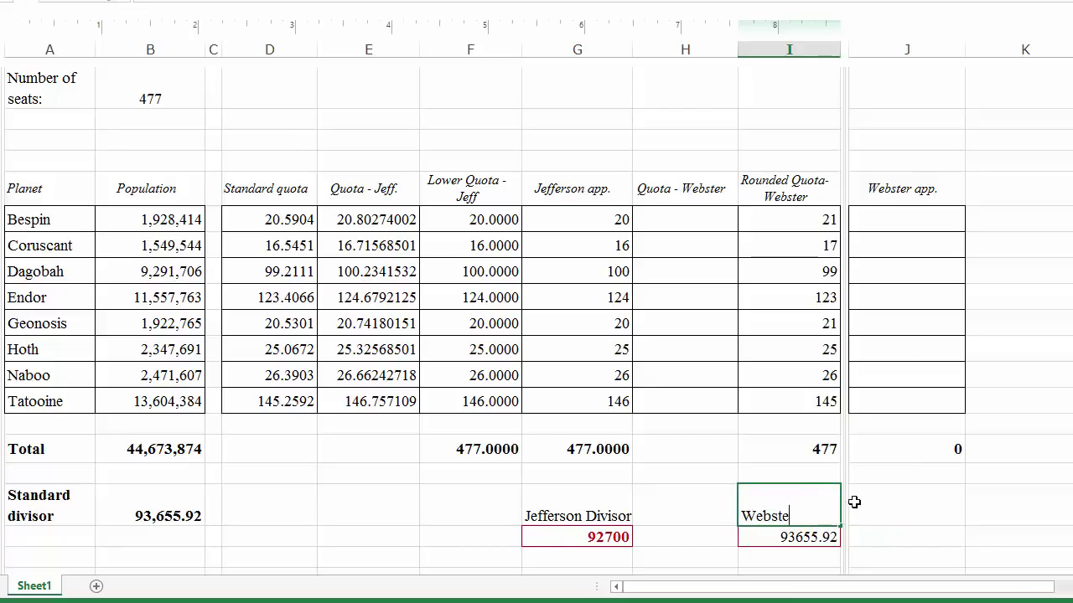
type("r Divisor")
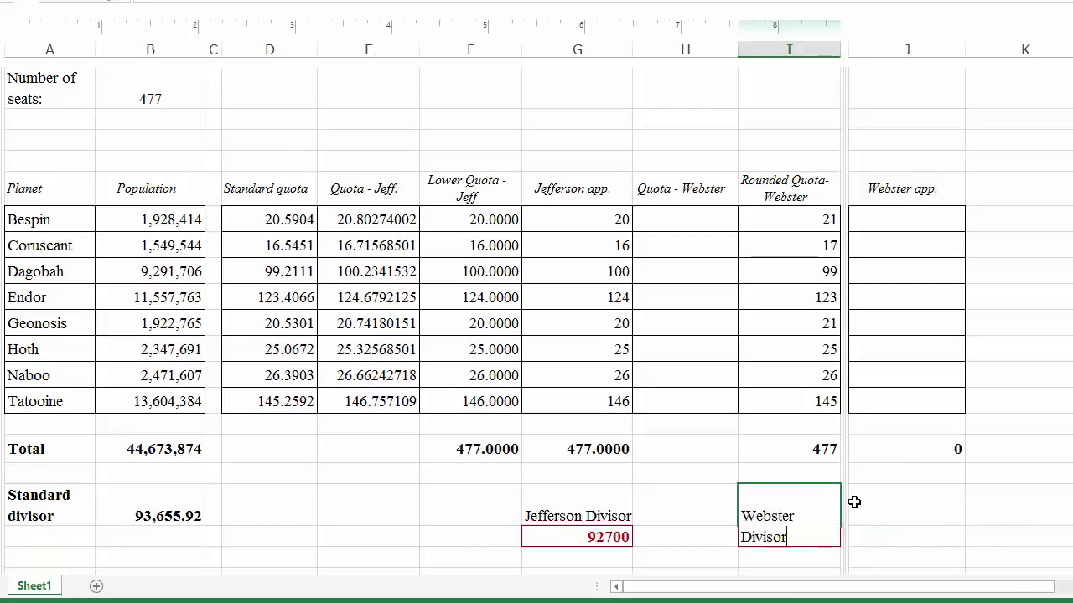
key("Tab")
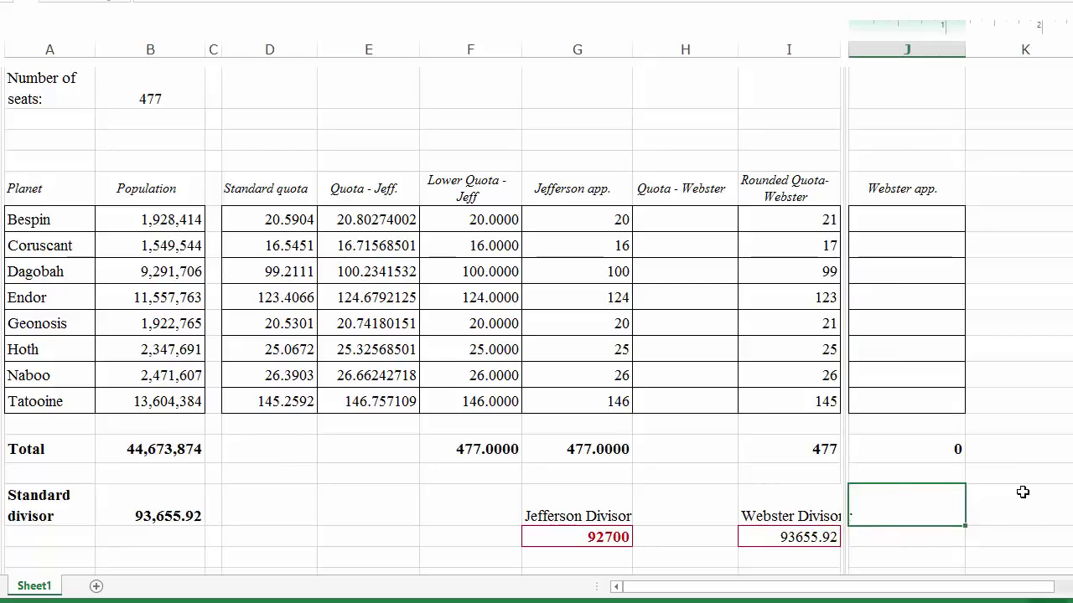
left_click(780, 474)
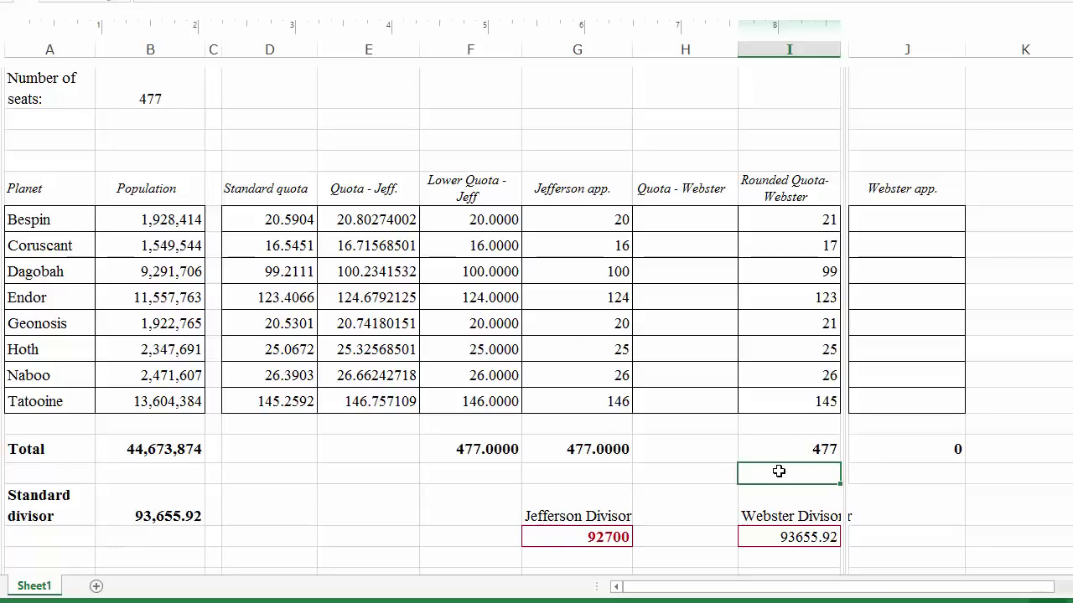
left_click(807, 453)
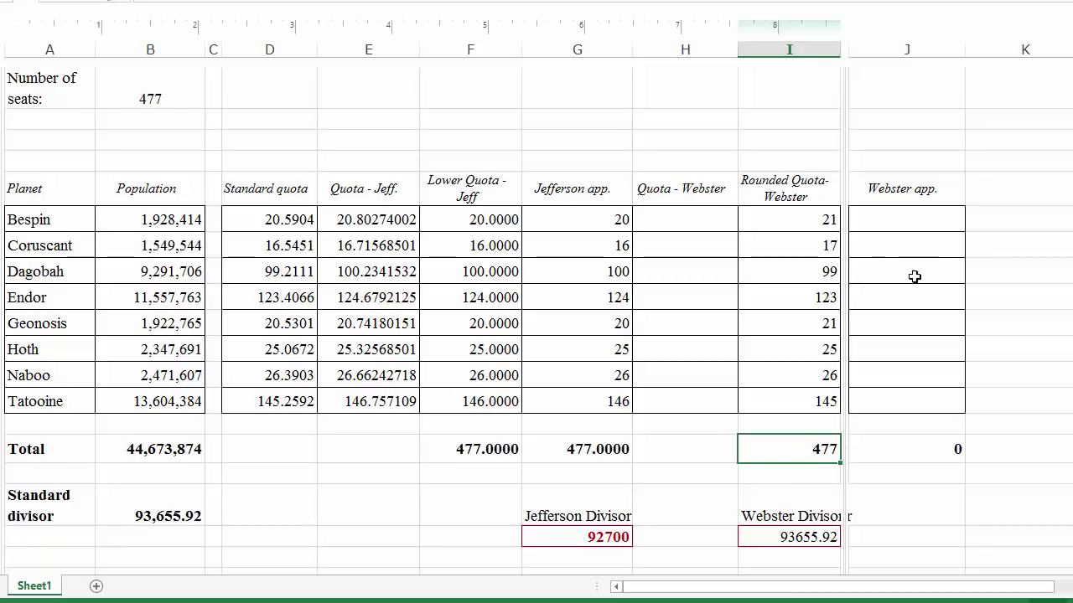
left_click(937, 221)
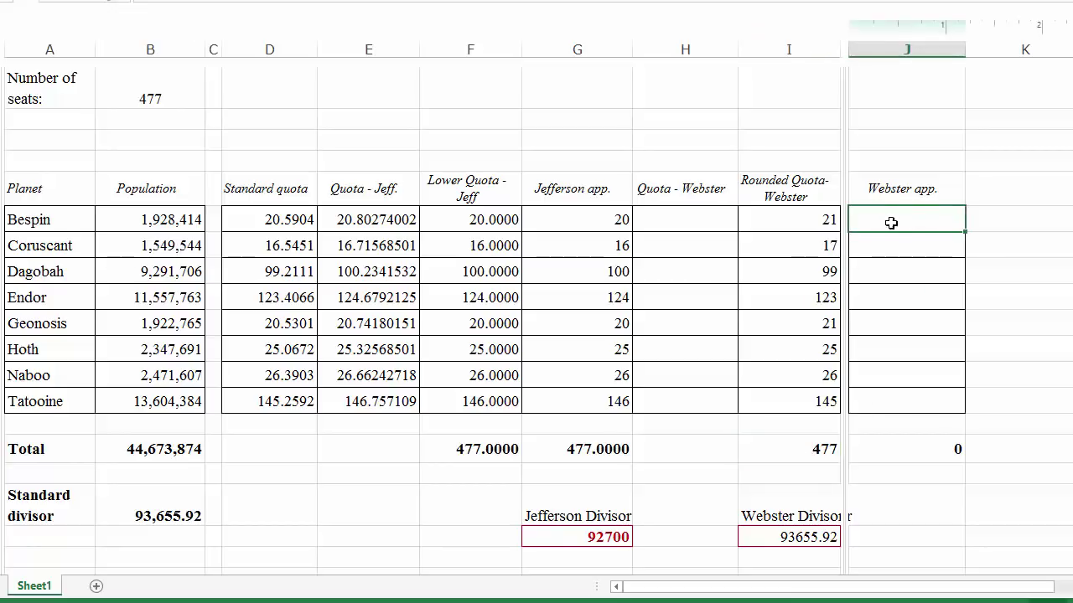
Step: Enter Webster apportionments of 21, 17 and 99 for Bespin, Coruscant and Dagobah
left_click(805, 222)
left_click(804, 248)
left_click(771, 273)
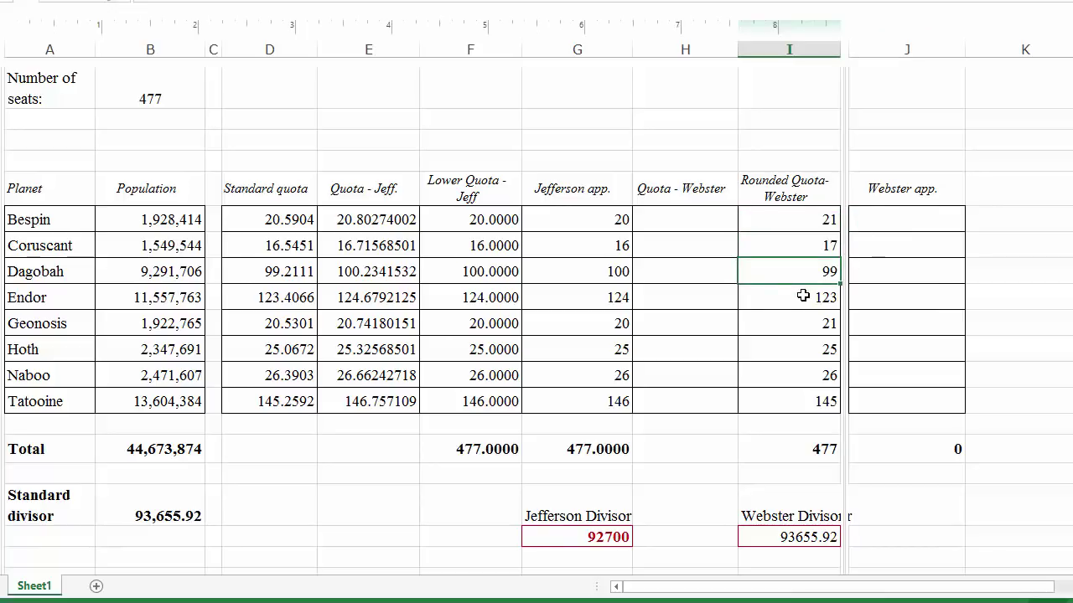
left_click(909, 224)
type("21")
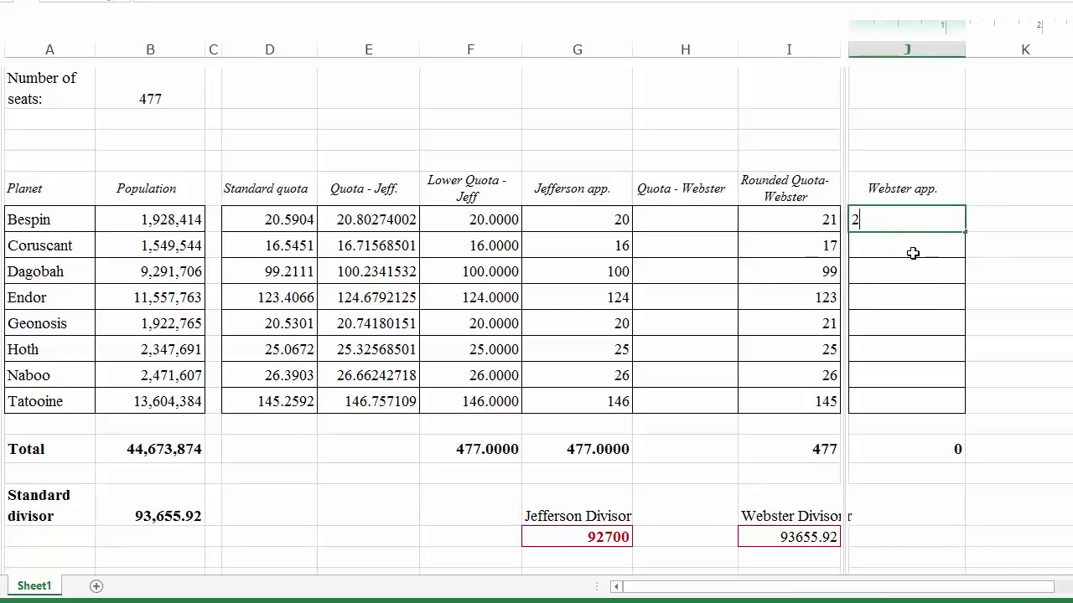
left_click(933, 253)
type("17")
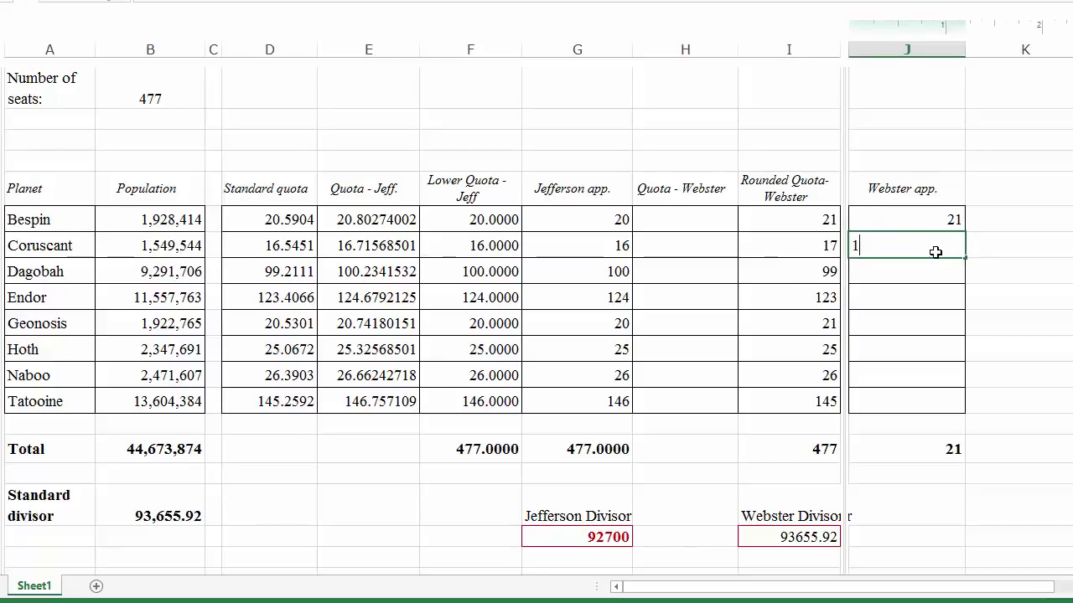
left_click(935, 269)
type("99")
Step: Enter Webster seats 123, 21, 25, 26 and 145 for Endor through Tatooine
left_click(953, 304)
type("123")
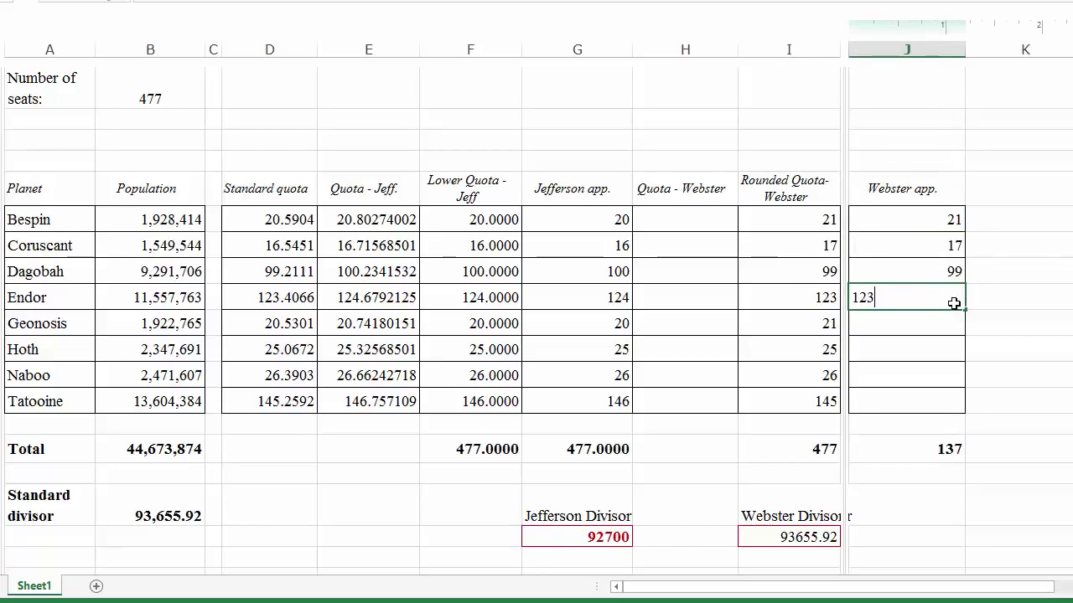
left_click(949, 323)
type("21")
left_click(939, 351)
type("25")
left_click(935, 377)
type("26")
left_click(931, 411)
type("145")
left_click(1041, 345)
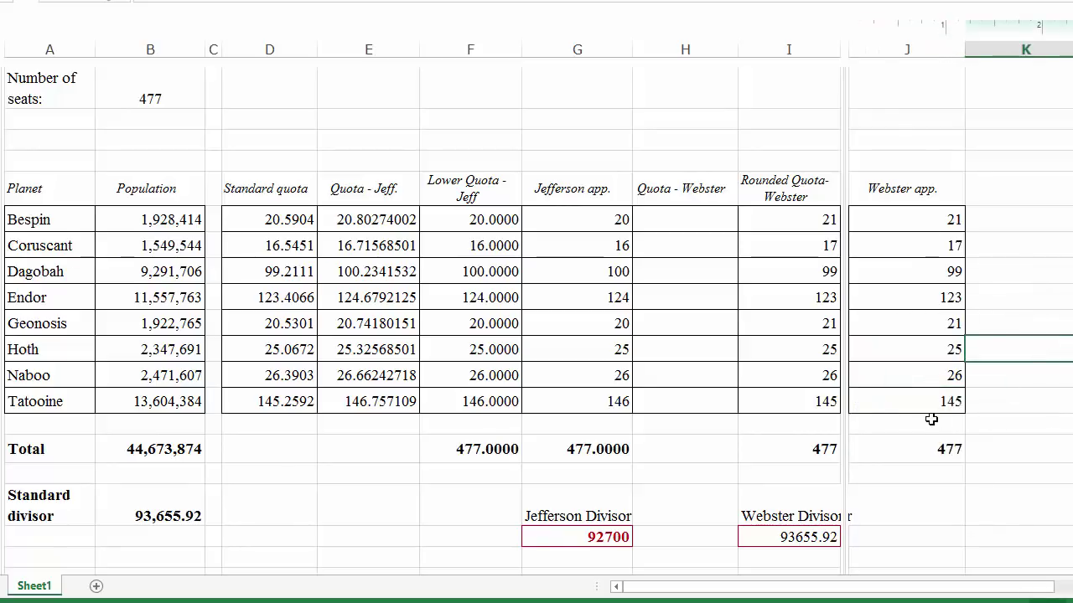
left_click_drag(587, 222, 600, 390)
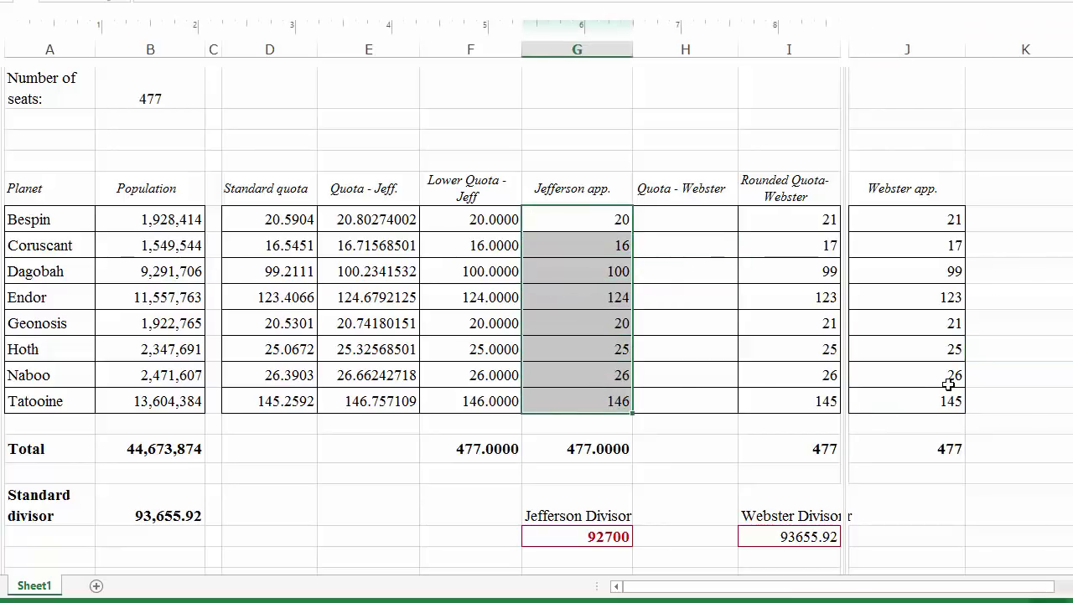
left_click(1012, 356)
left_click_drag(896, 223, 922, 401)
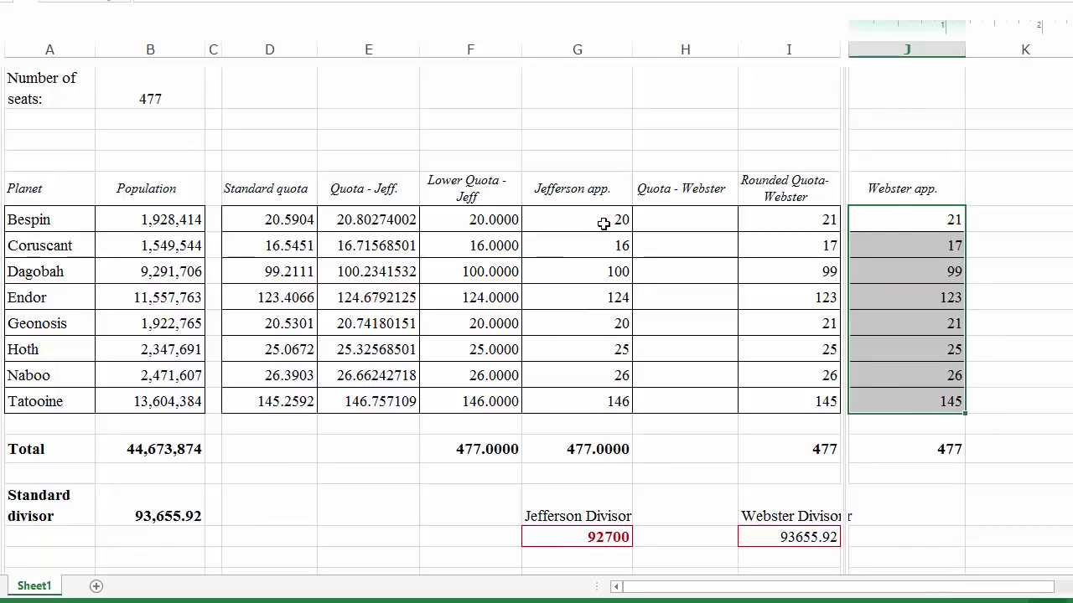
left_click(605, 221)
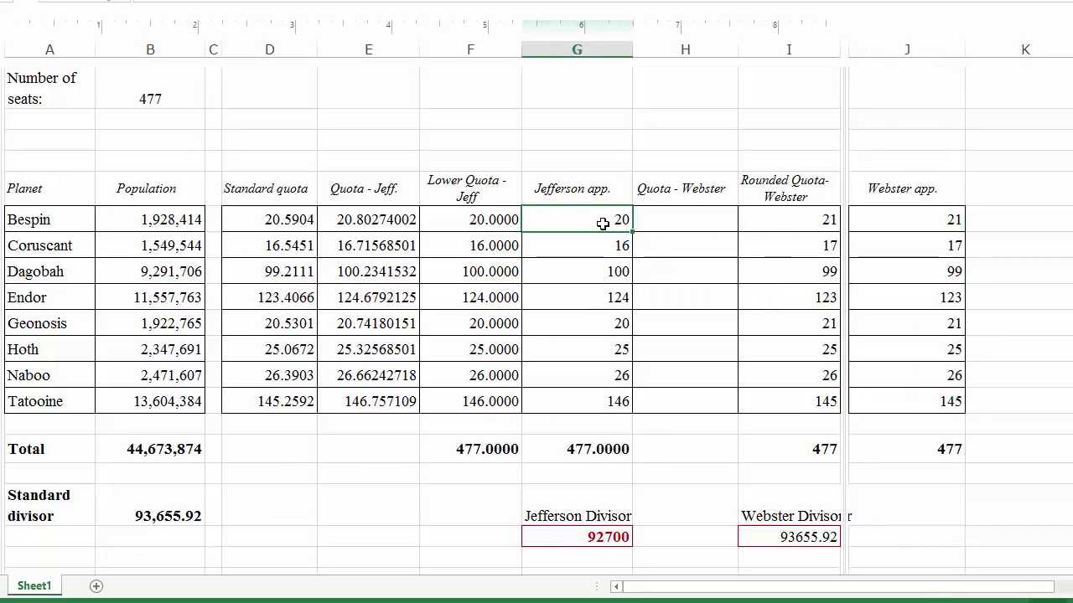
left_click(923, 227)
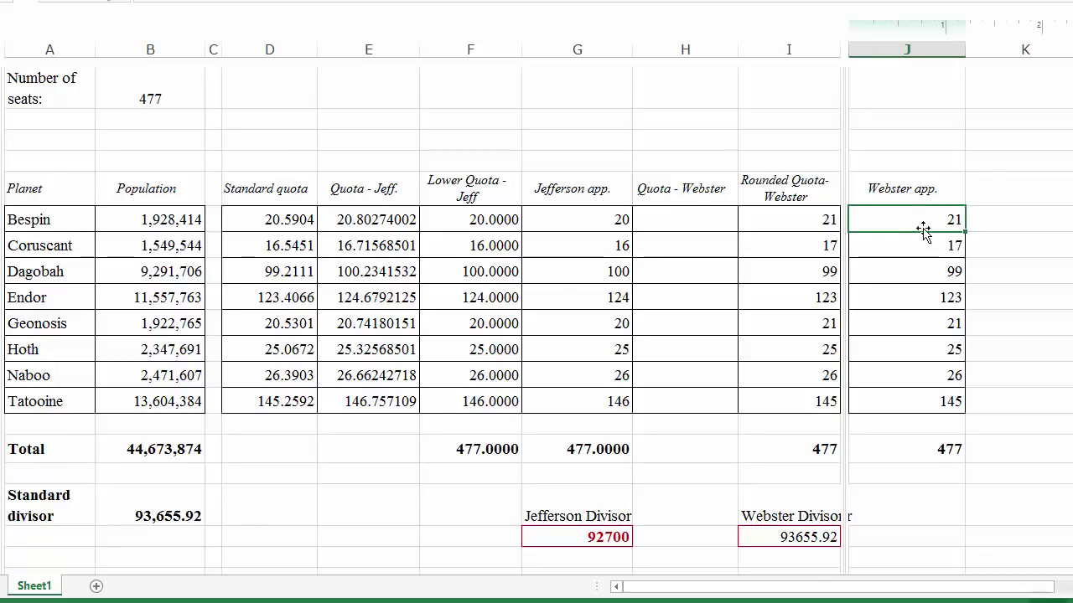
left_click(598, 252)
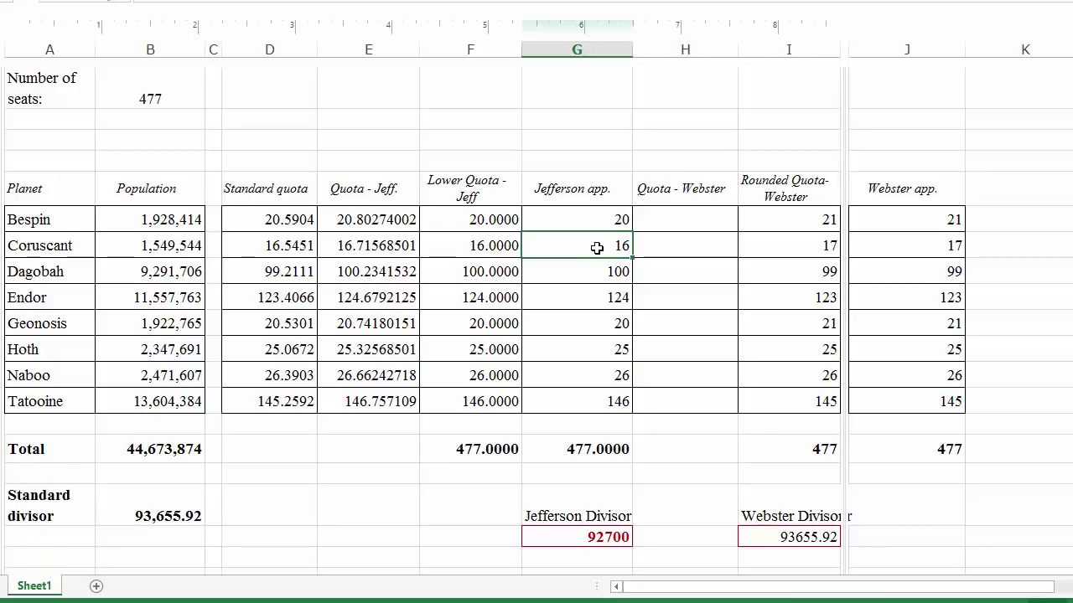
left_click(922, 249)
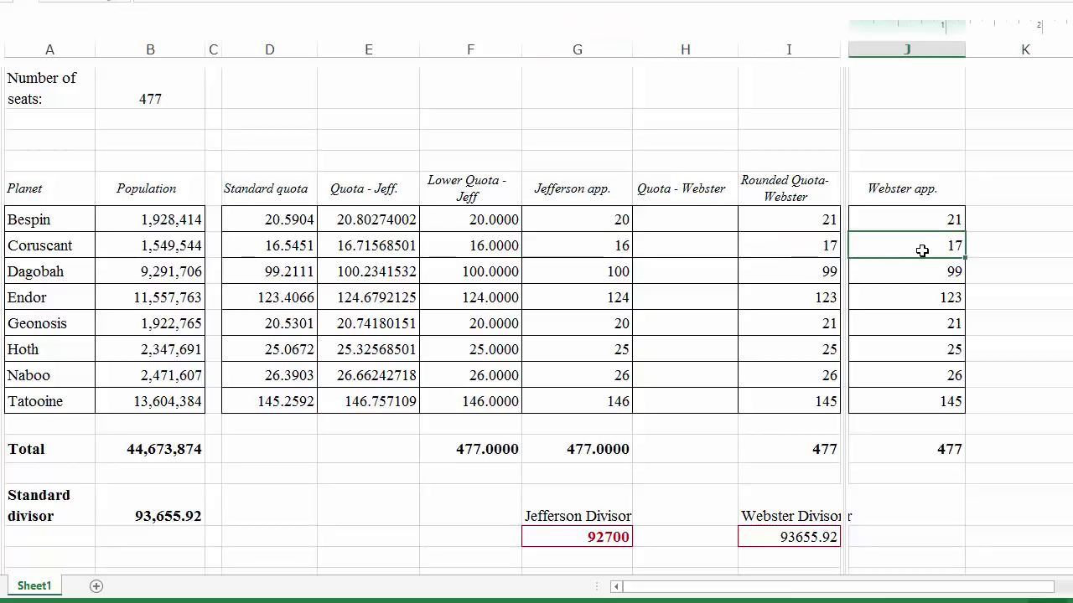
left_click(570, 277)
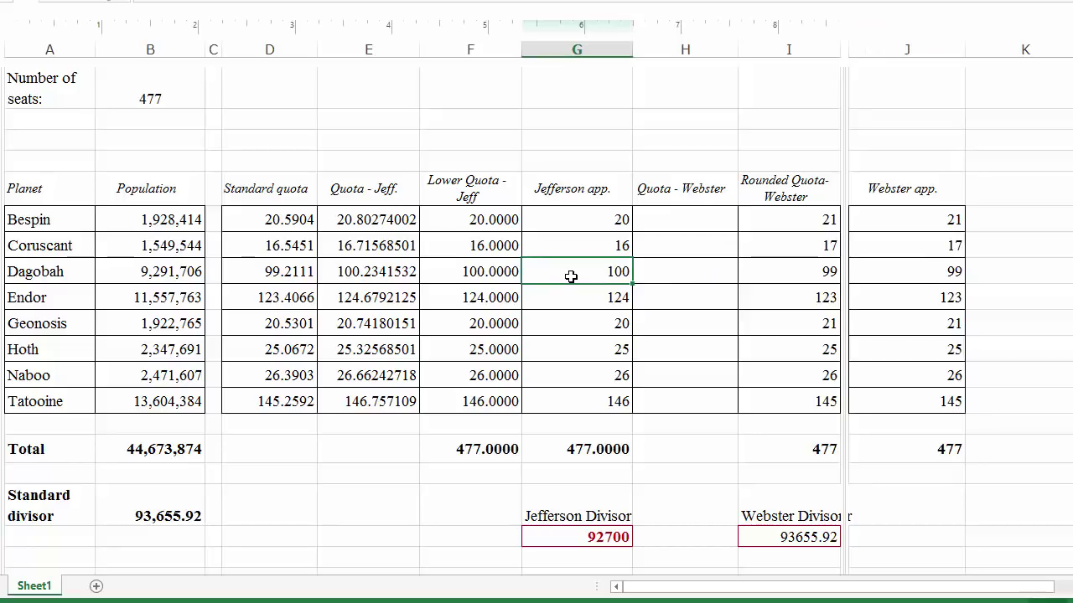
left_click(931, 275)
left_click(589, 302)
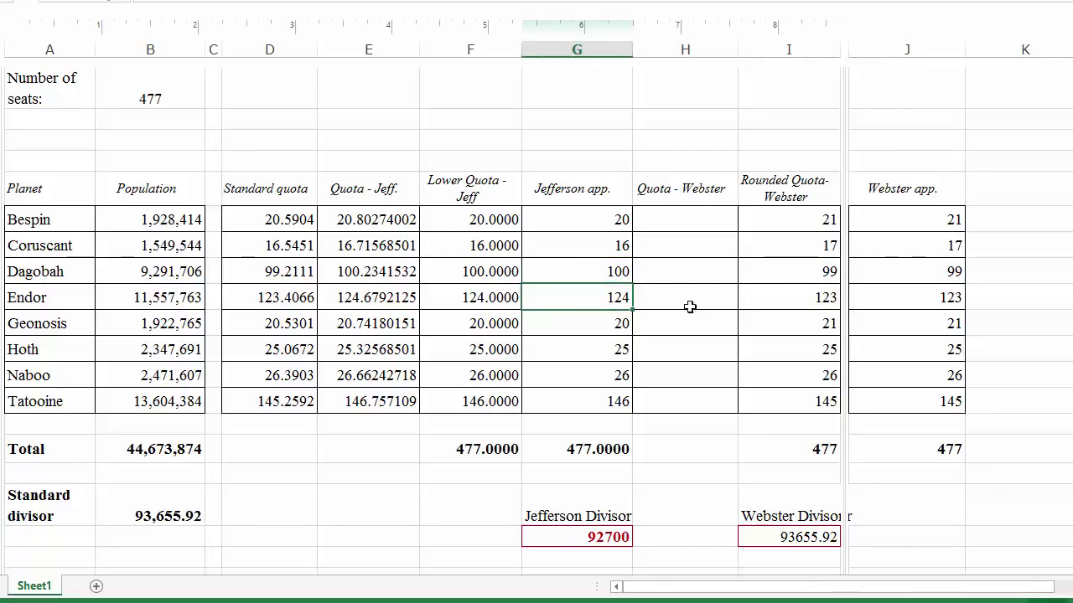
left_click(910, 310)
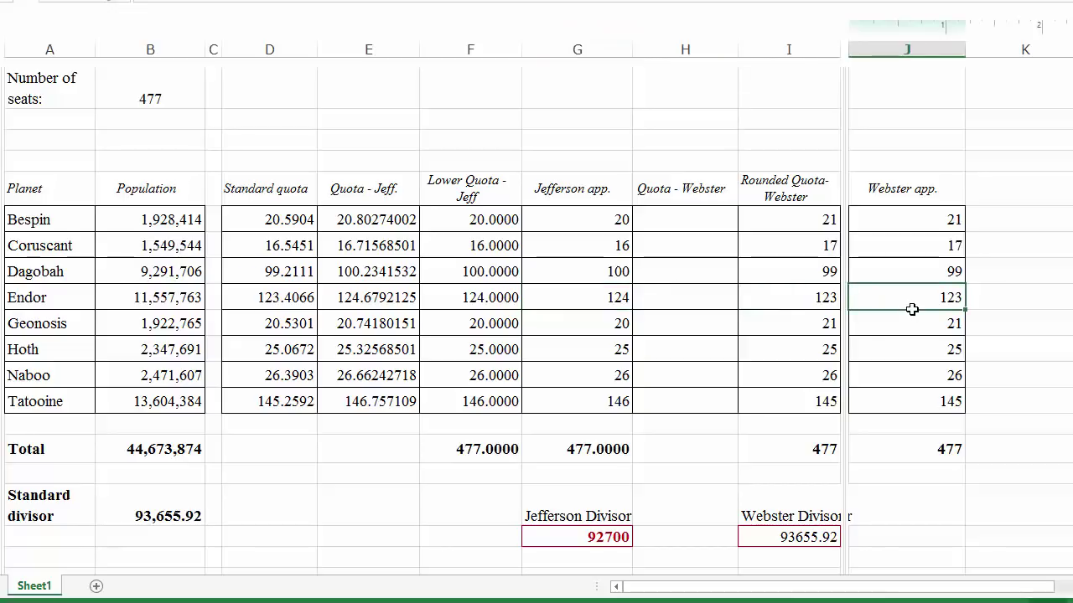
left_click(606, 331)
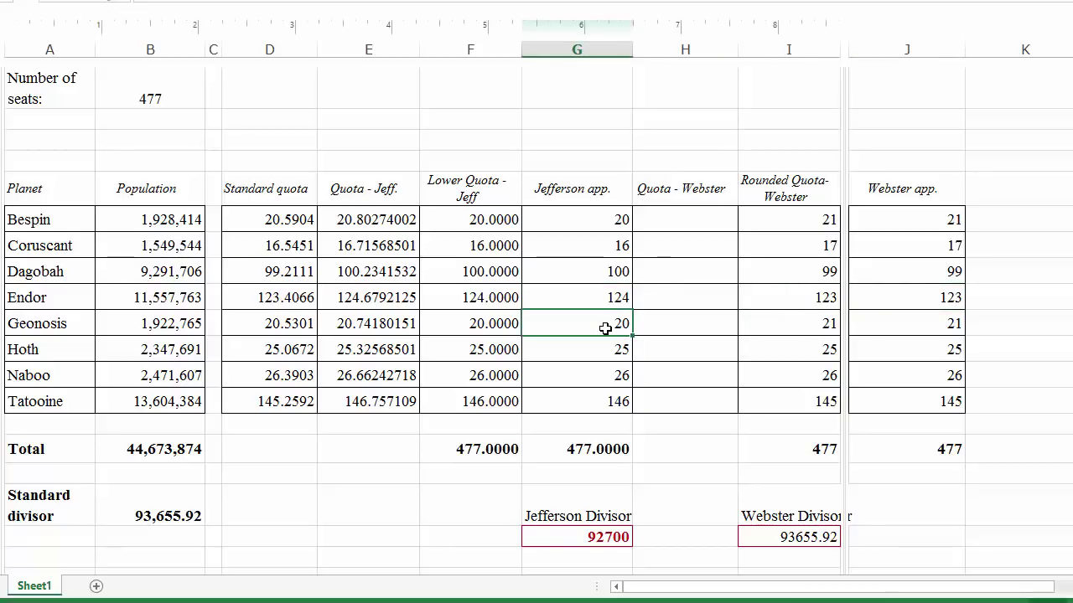
left_click(880, 332)
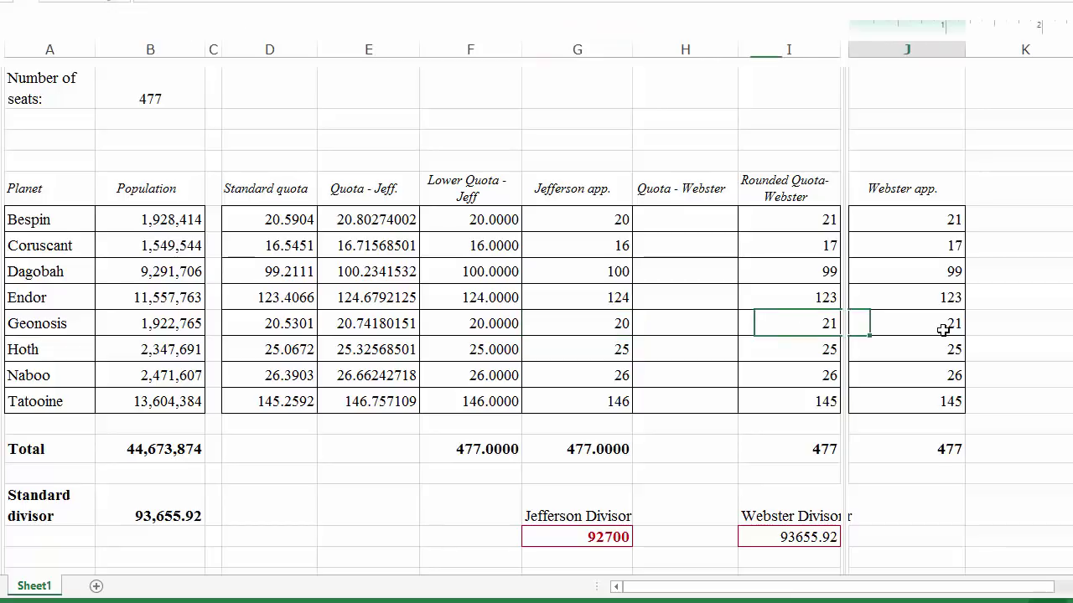
left_click(598, 359)
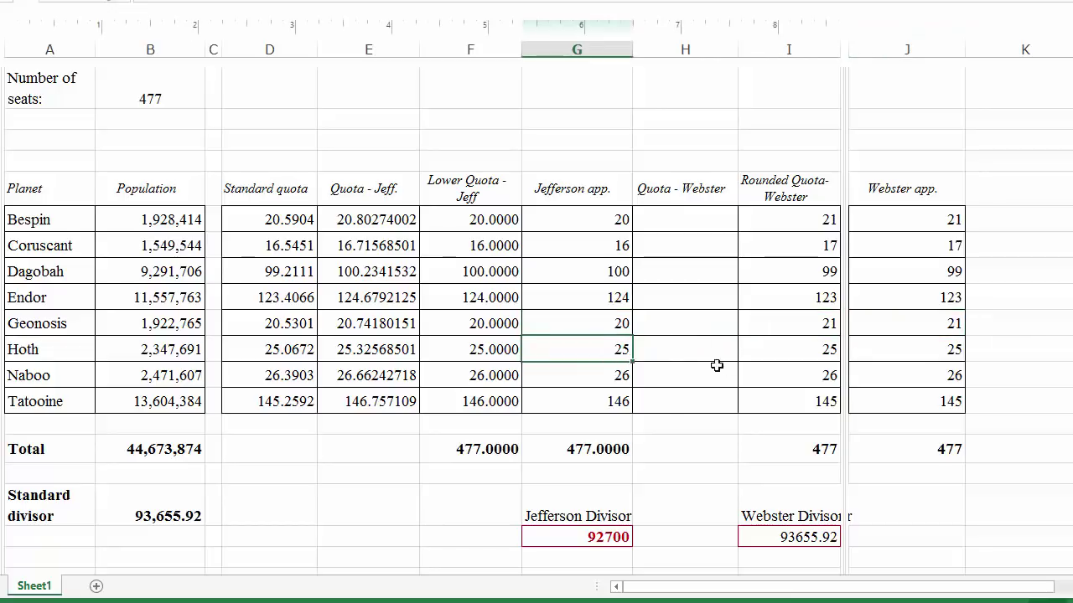
left_click(882, 350)
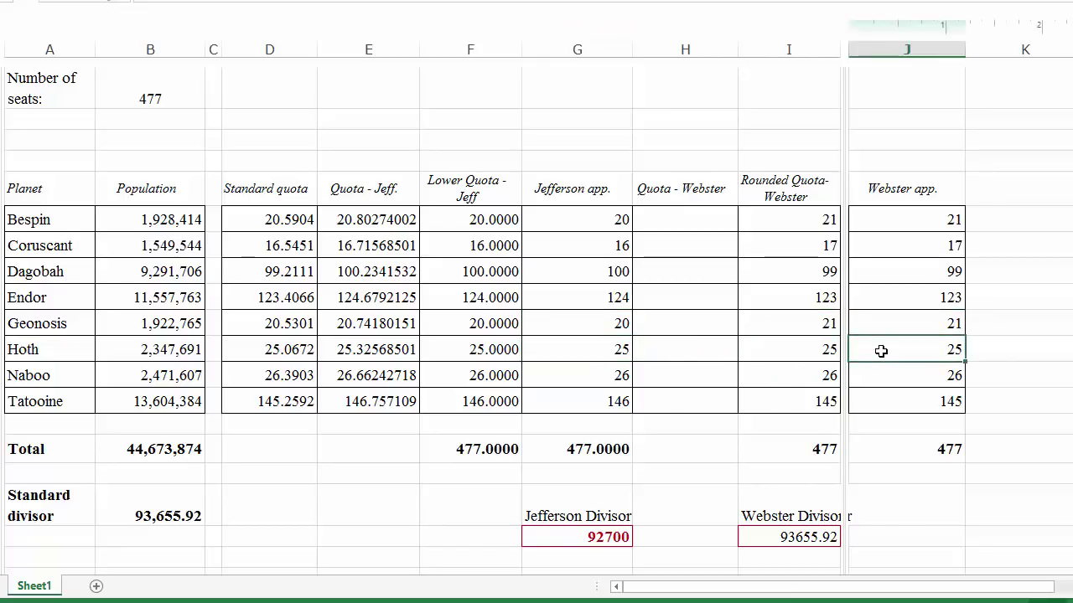
left_click(591, 394)
left_click(618, 377)
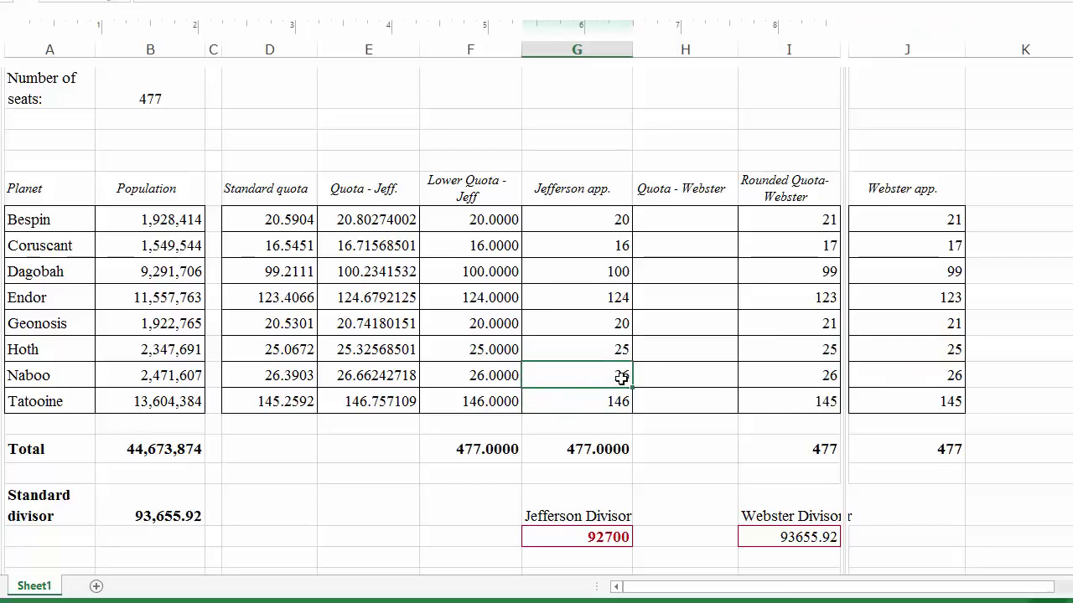
left_click(882, 380)
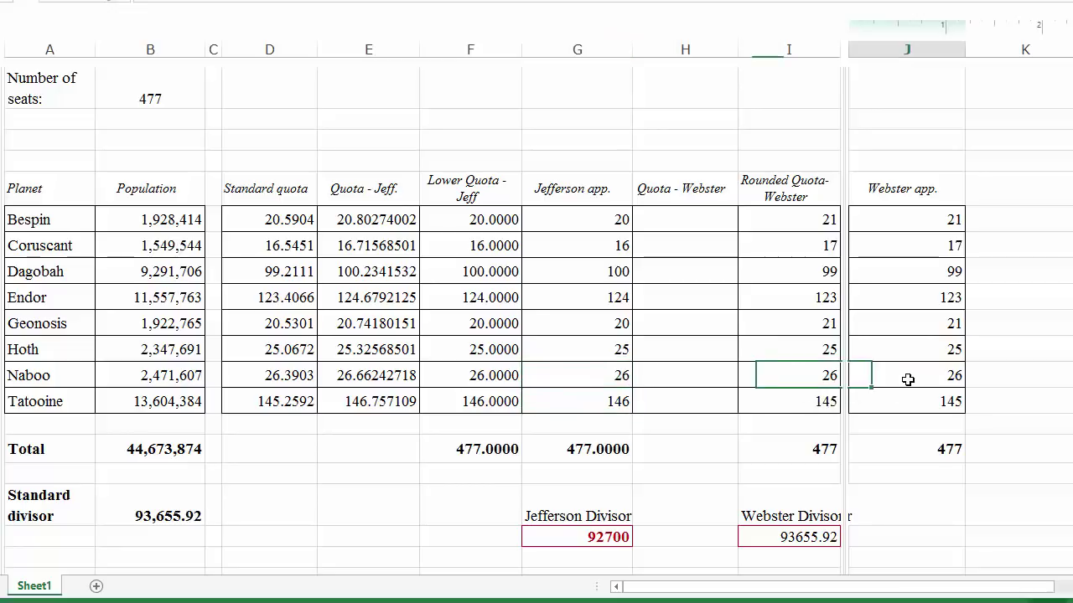
left_click(589, 408)
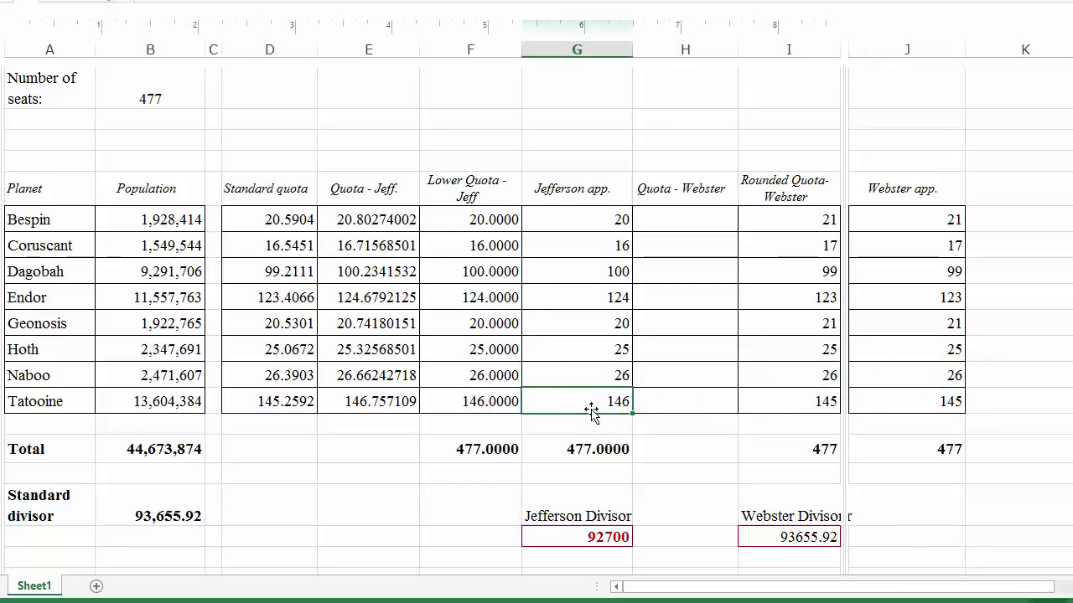